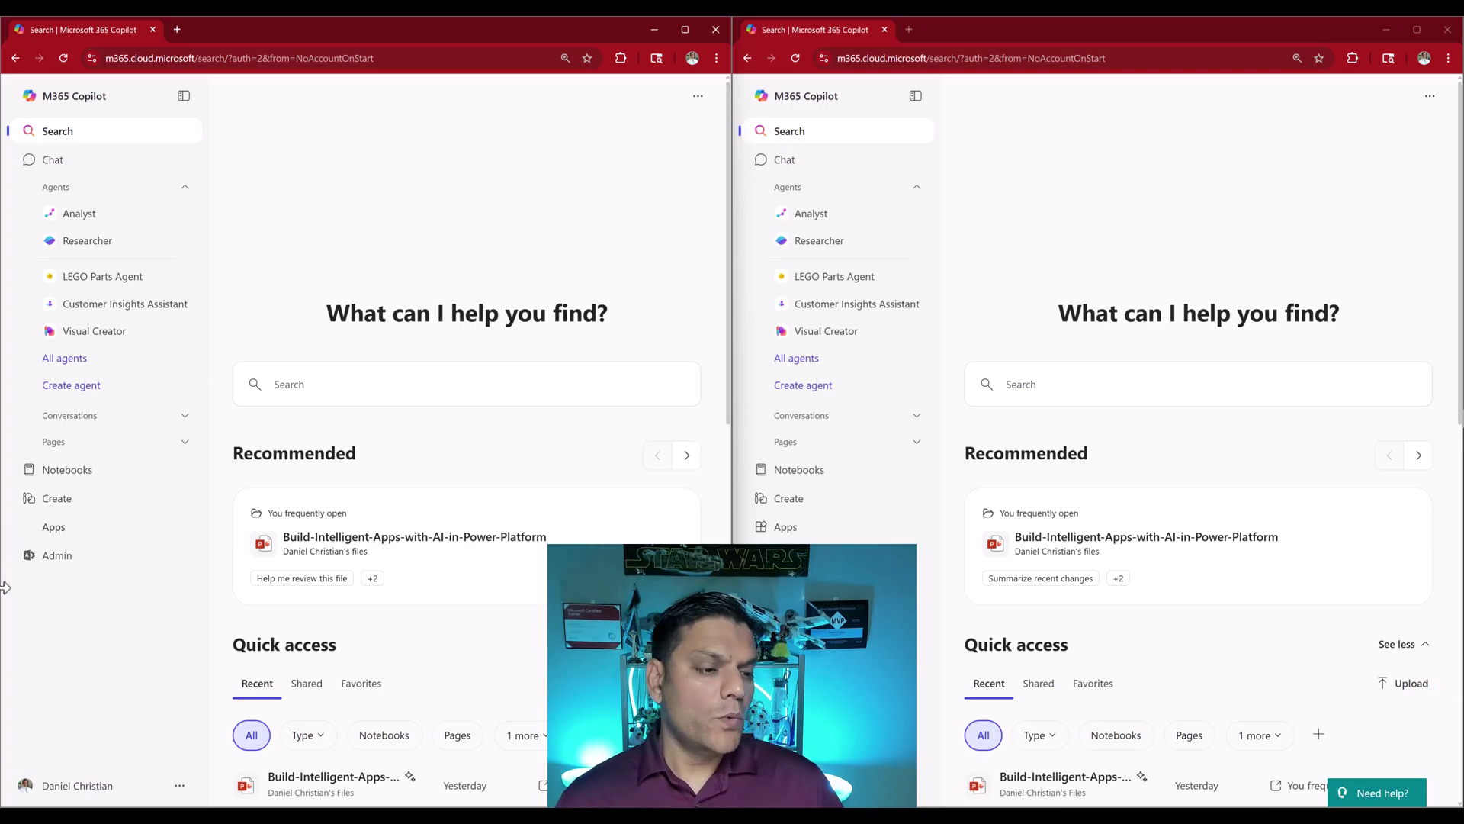
Step: Open Microsoft Forms in a new tab from Copilot's Apps page, under All apps
click(54, 530)
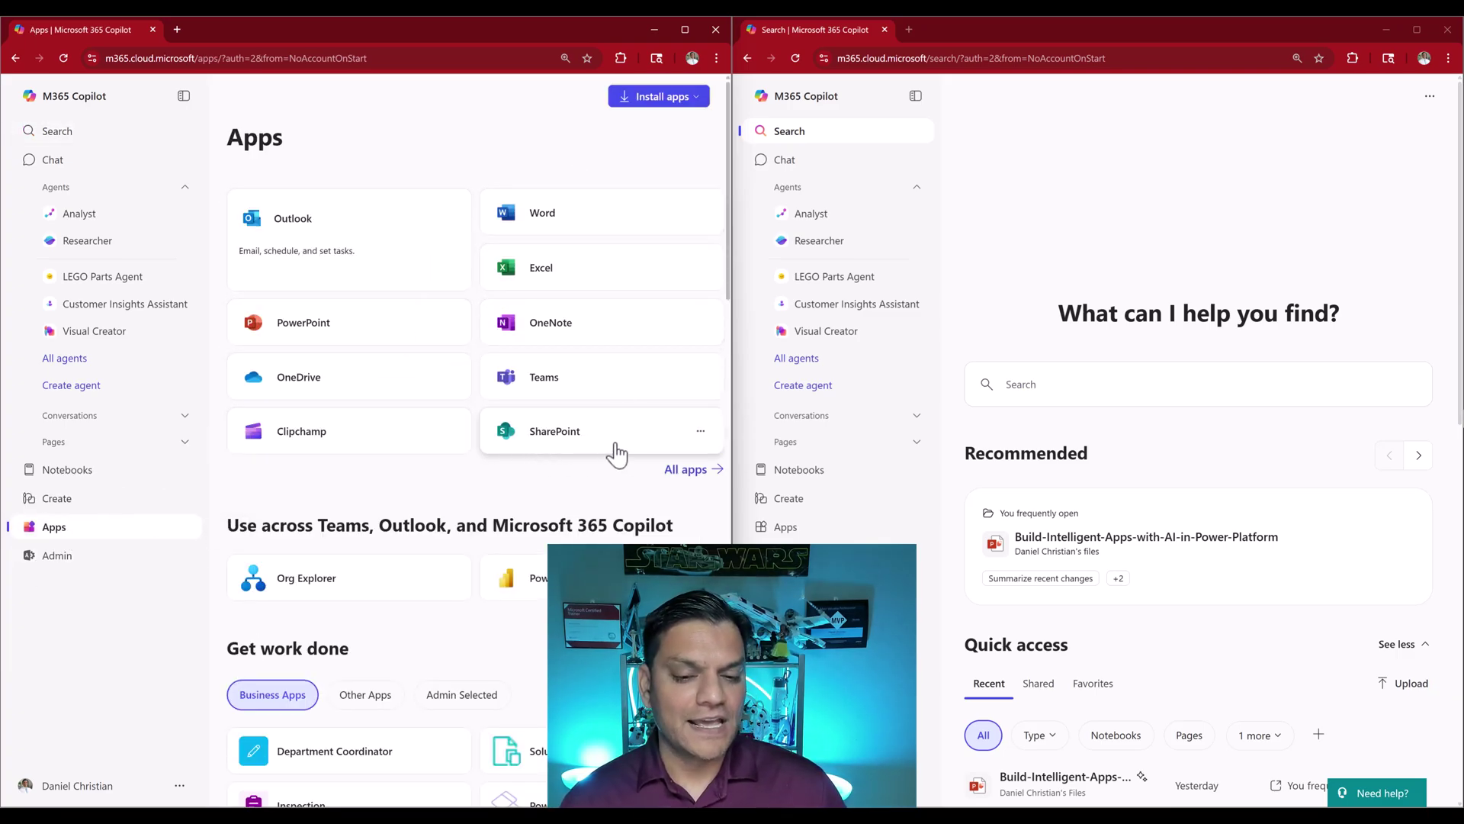
click(677, 469)
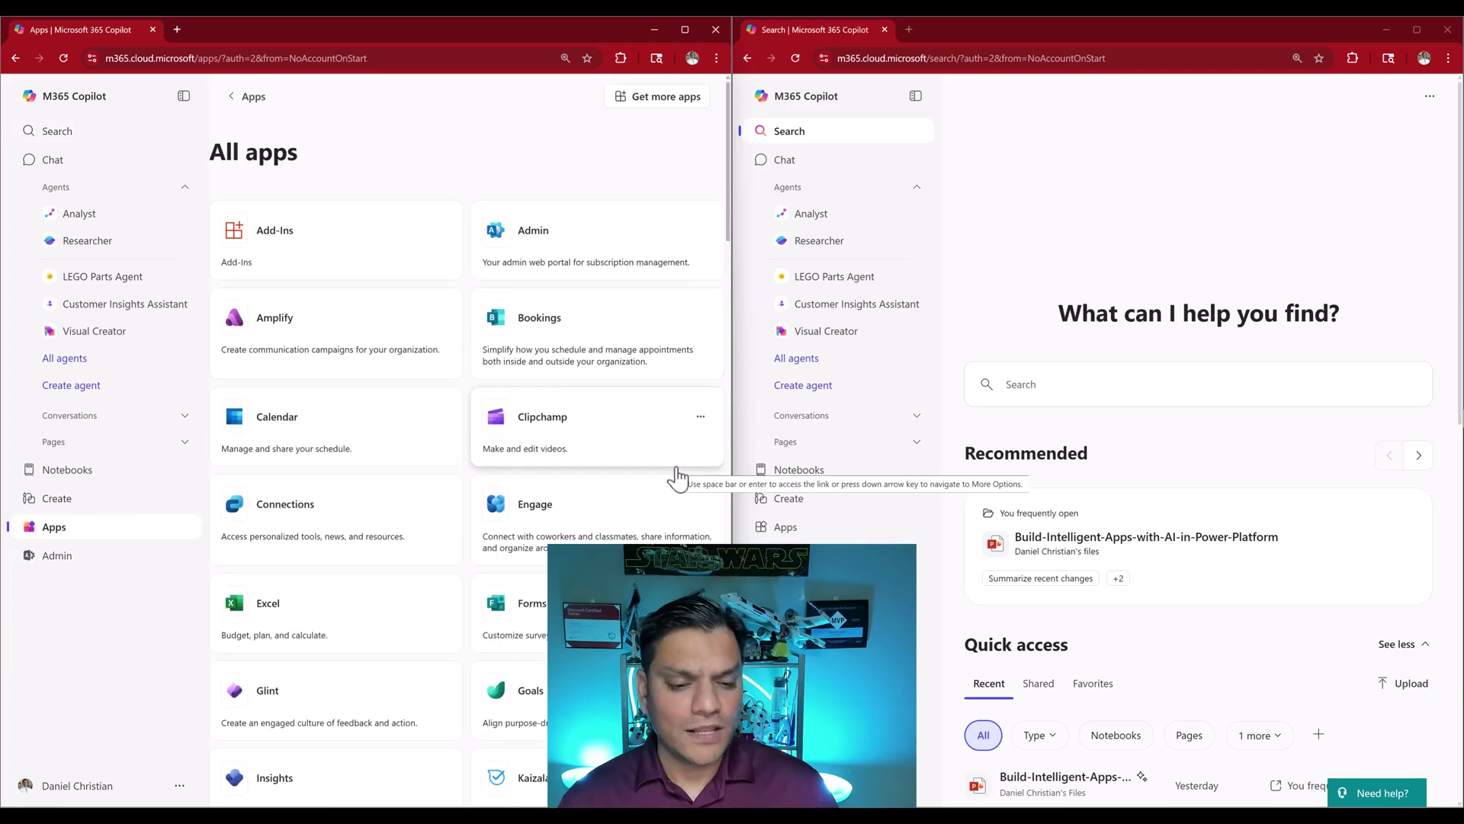
click(537, 630)
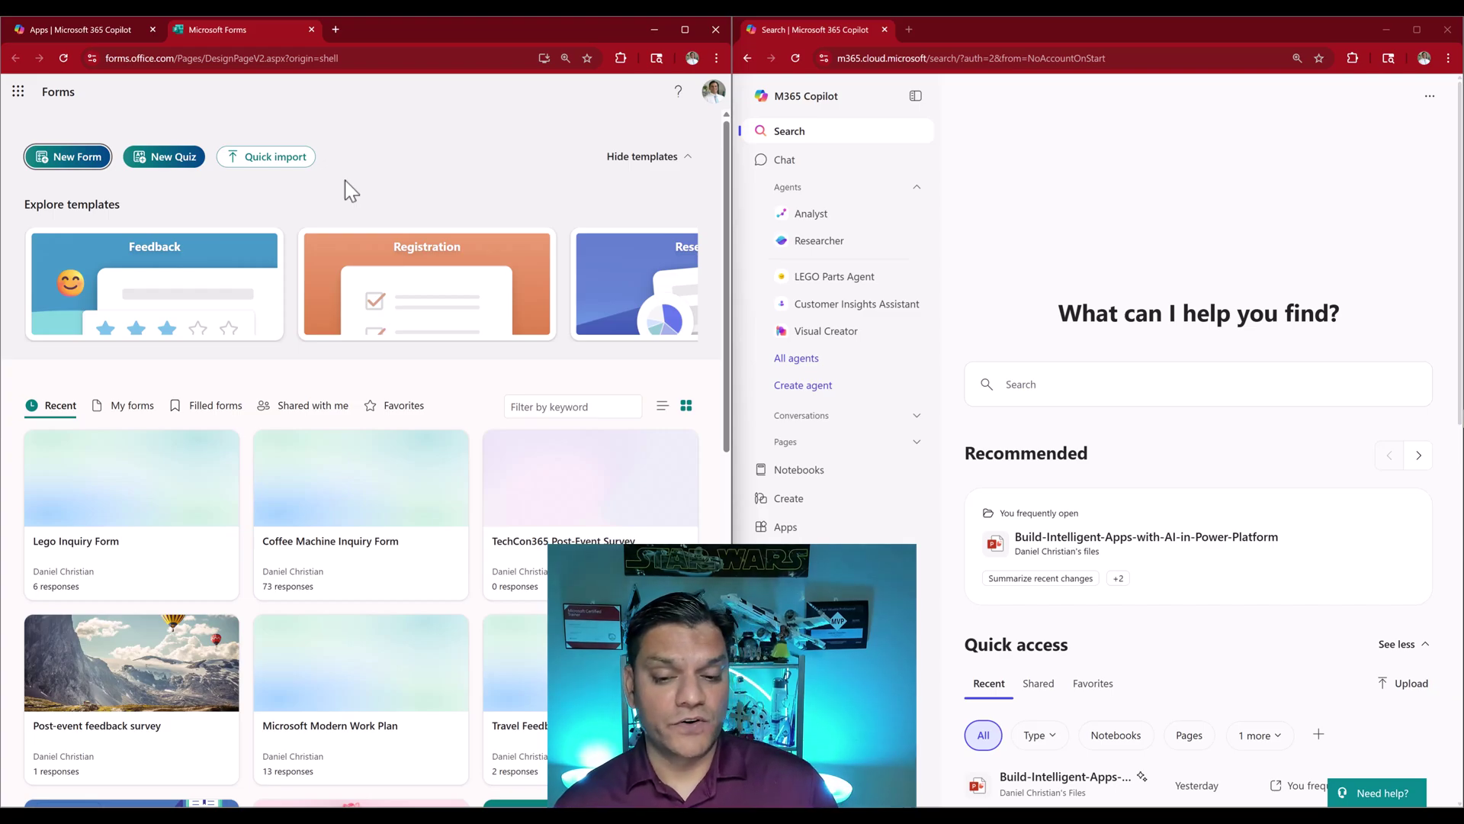
Step: Go to Copilot's Create page and look over the More... creation options
click(790, 503)
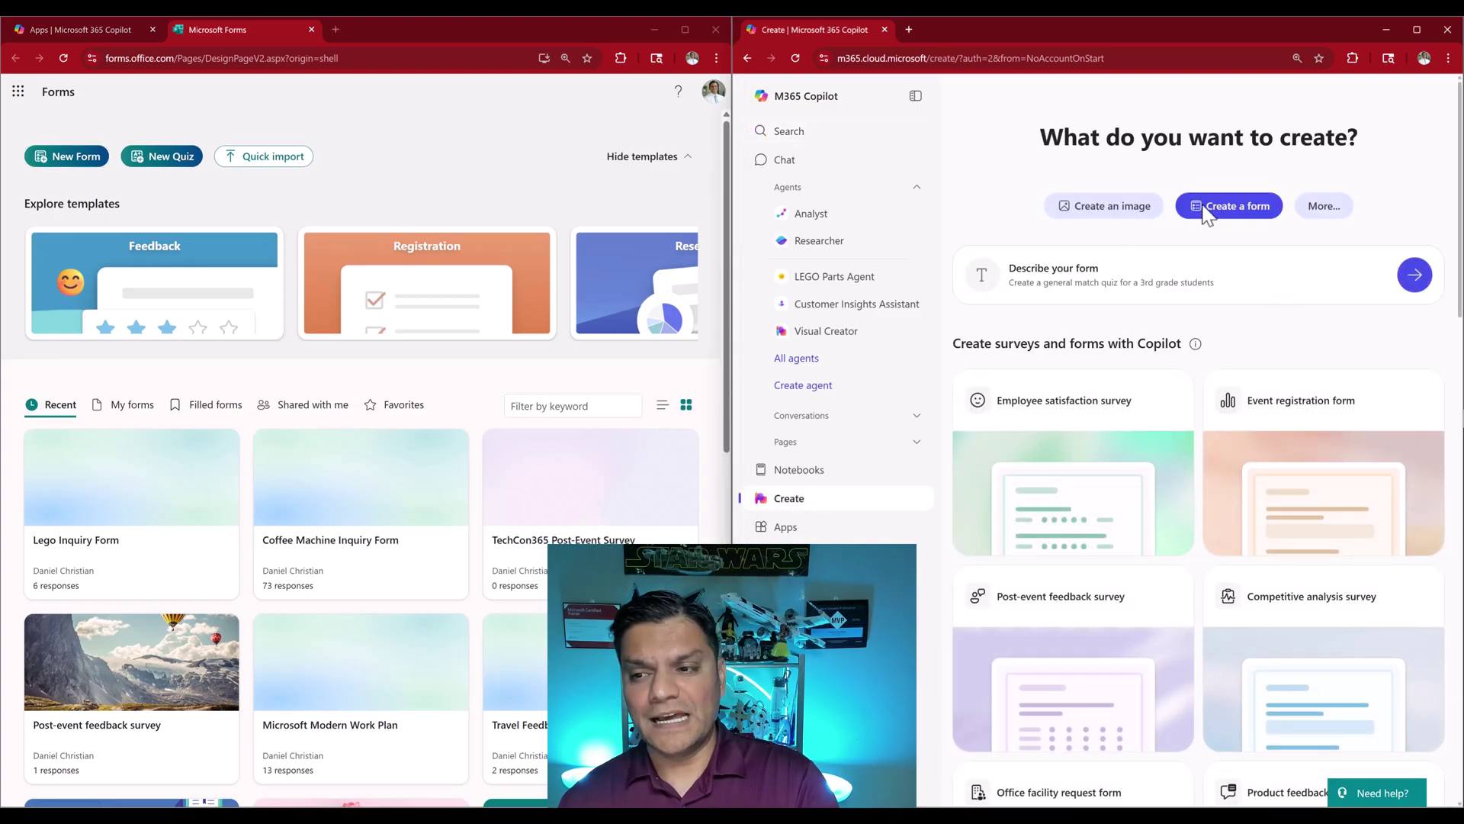
click(1334, 214)
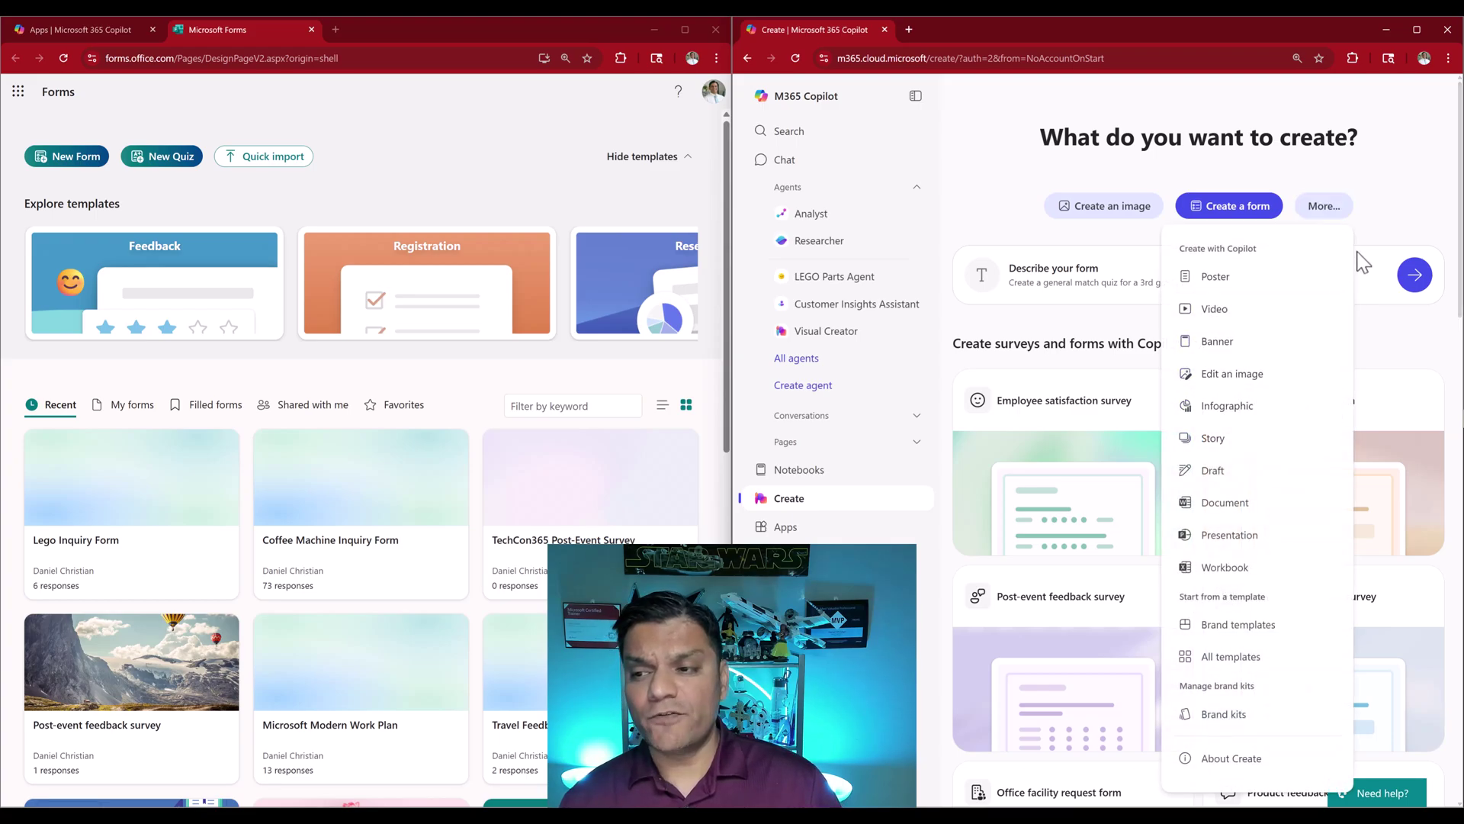
click(1400, 219)
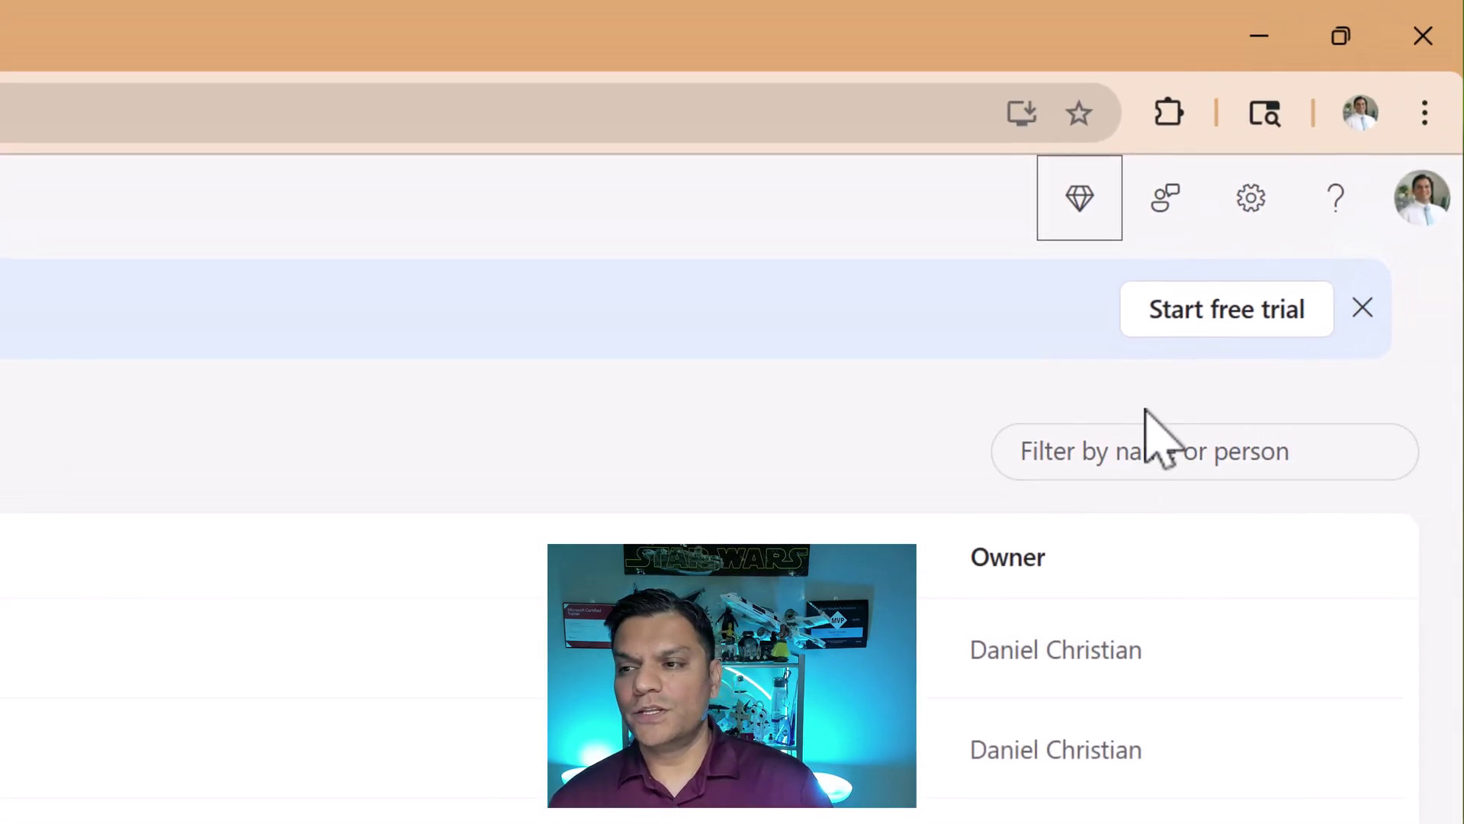
Step: Dismiss OneDrive's Microsoft 365 subscription offer and show the app launcher
click(1090, 229)
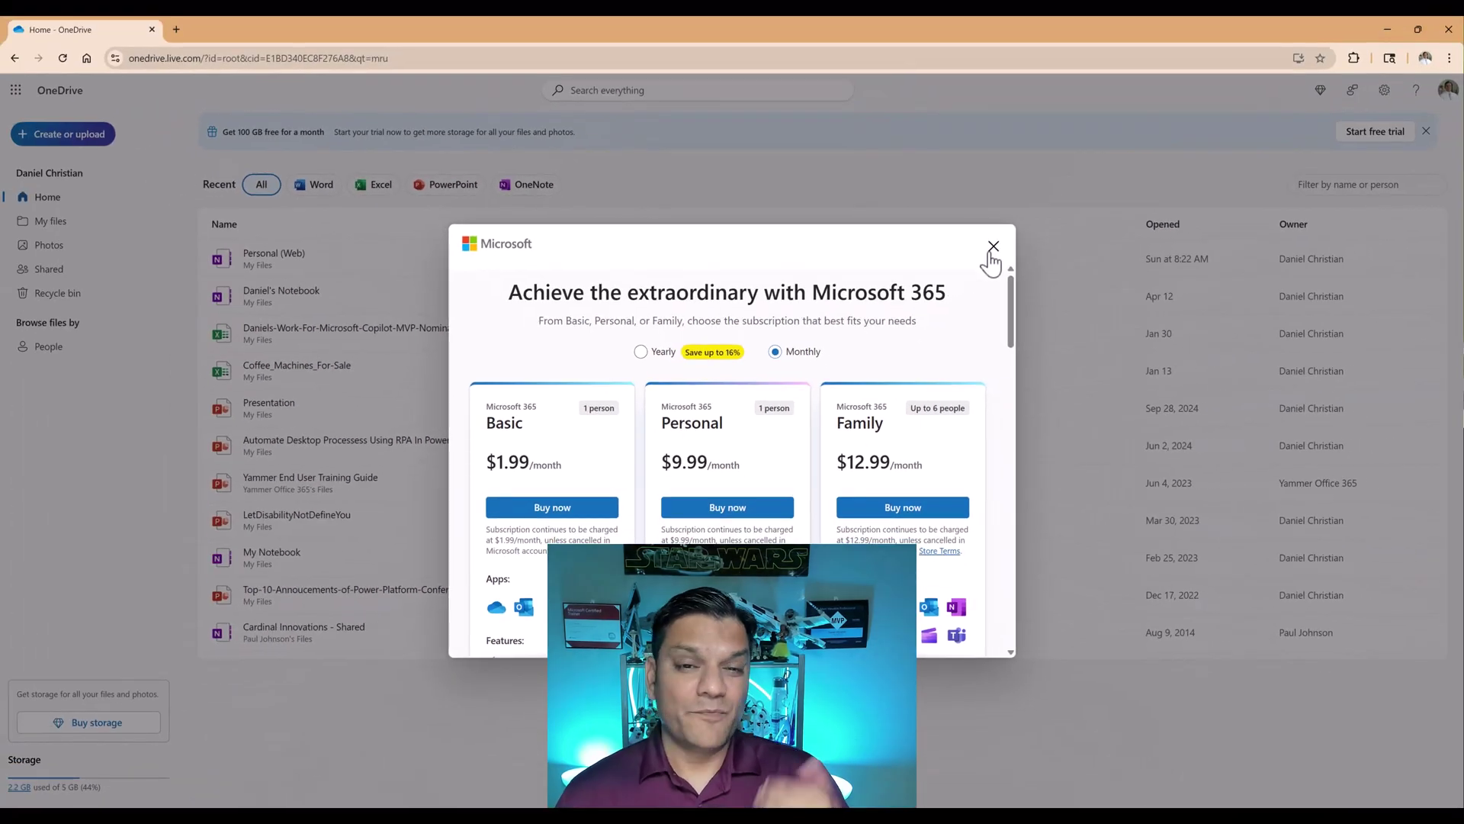
click(993, 247)
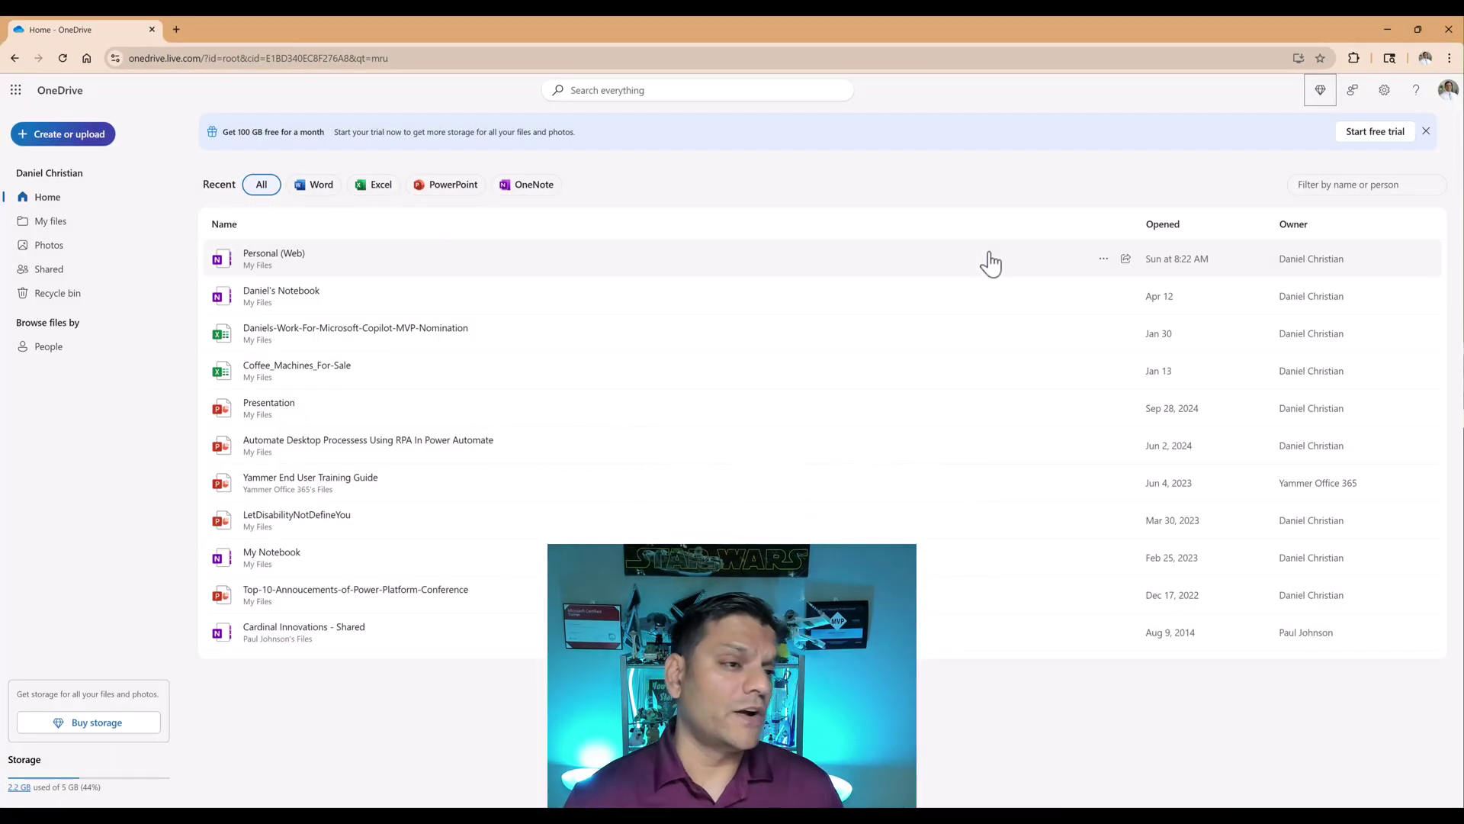
click(17, 90)
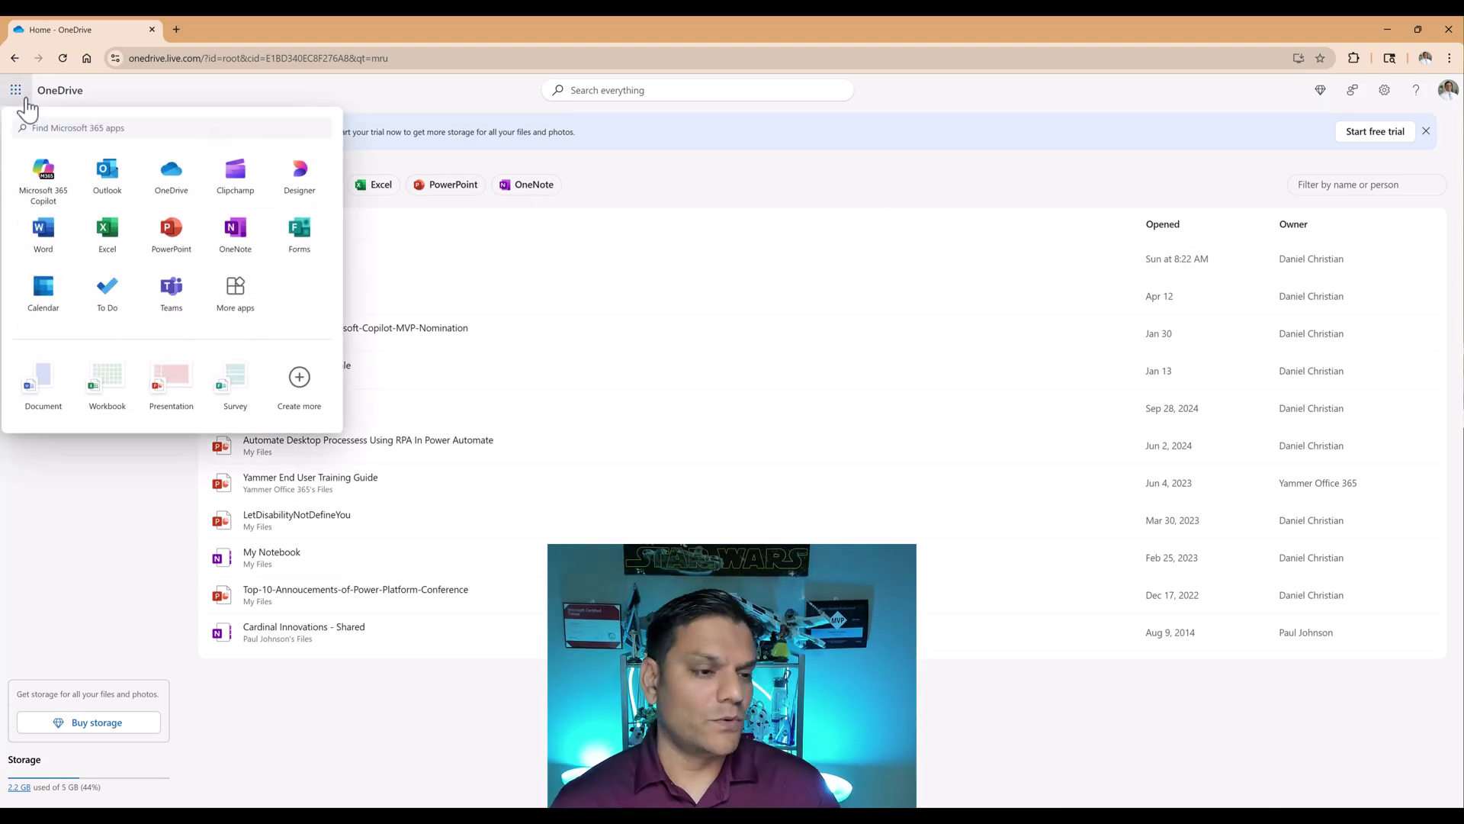
Step: Launch Forms from the app launcher, then open the full Microsoft 365 apps page via More apps
click(297, 232)
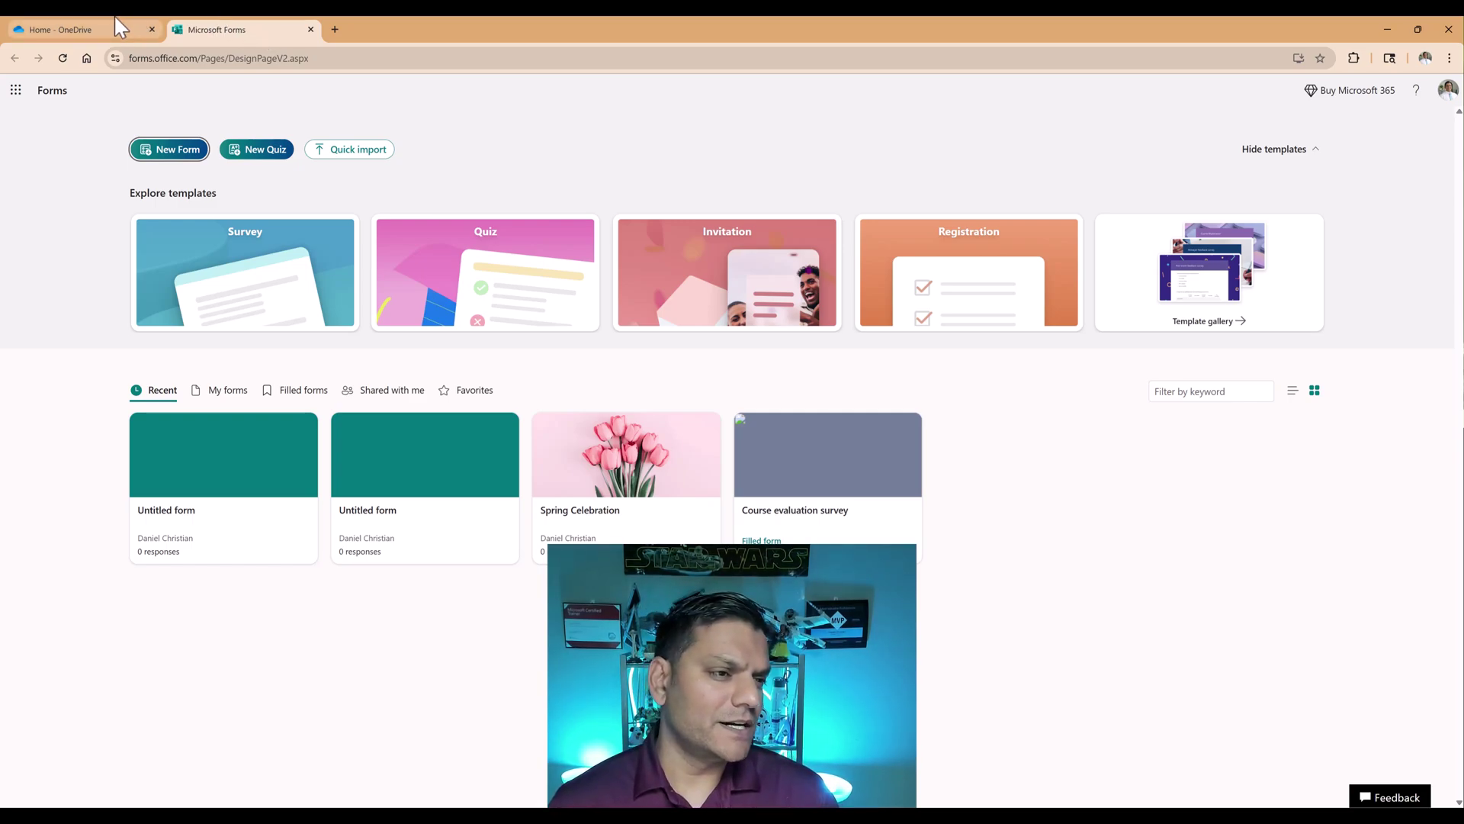
click(15, 91)
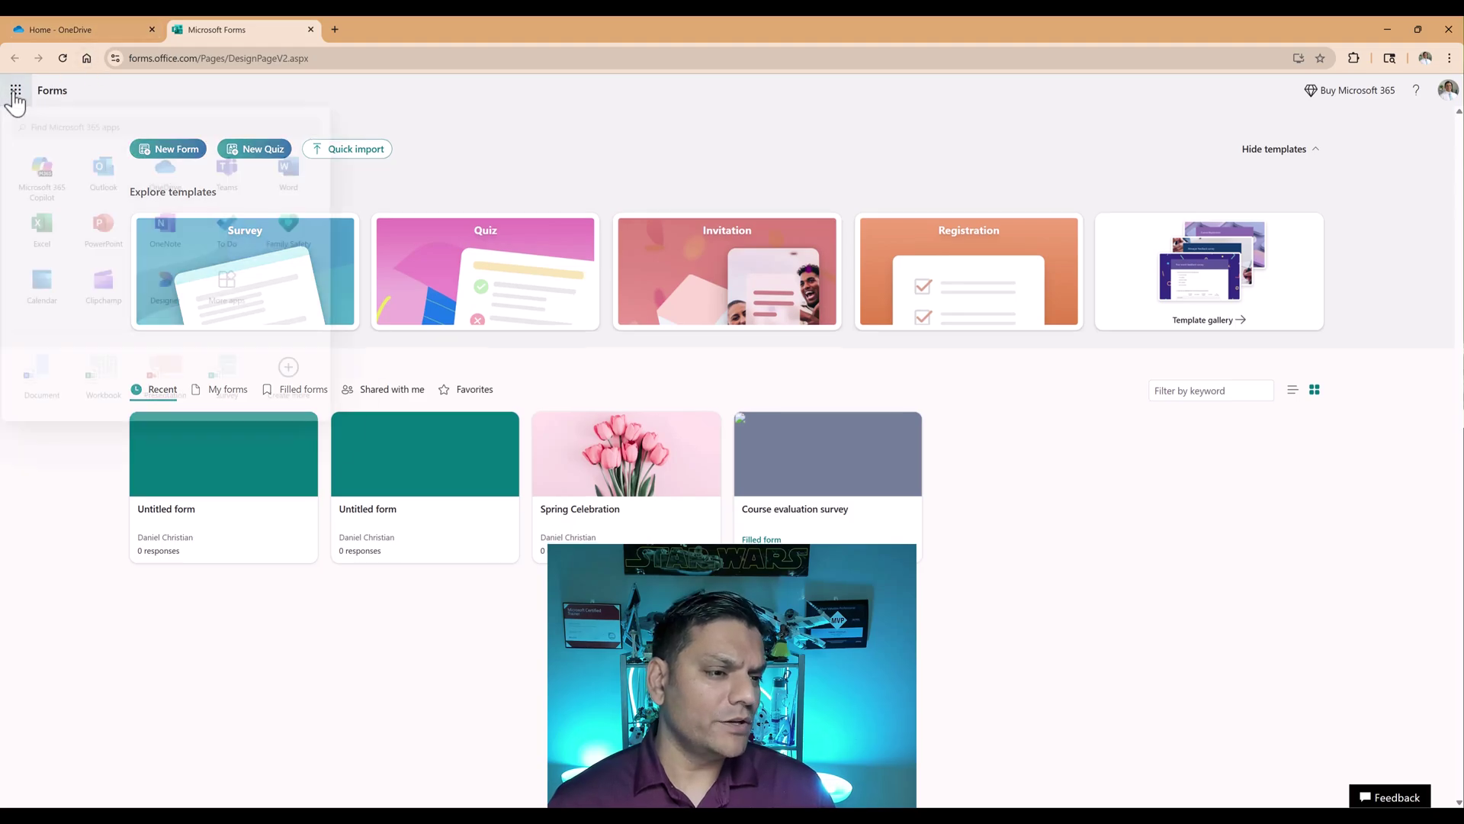
click(254, 305)
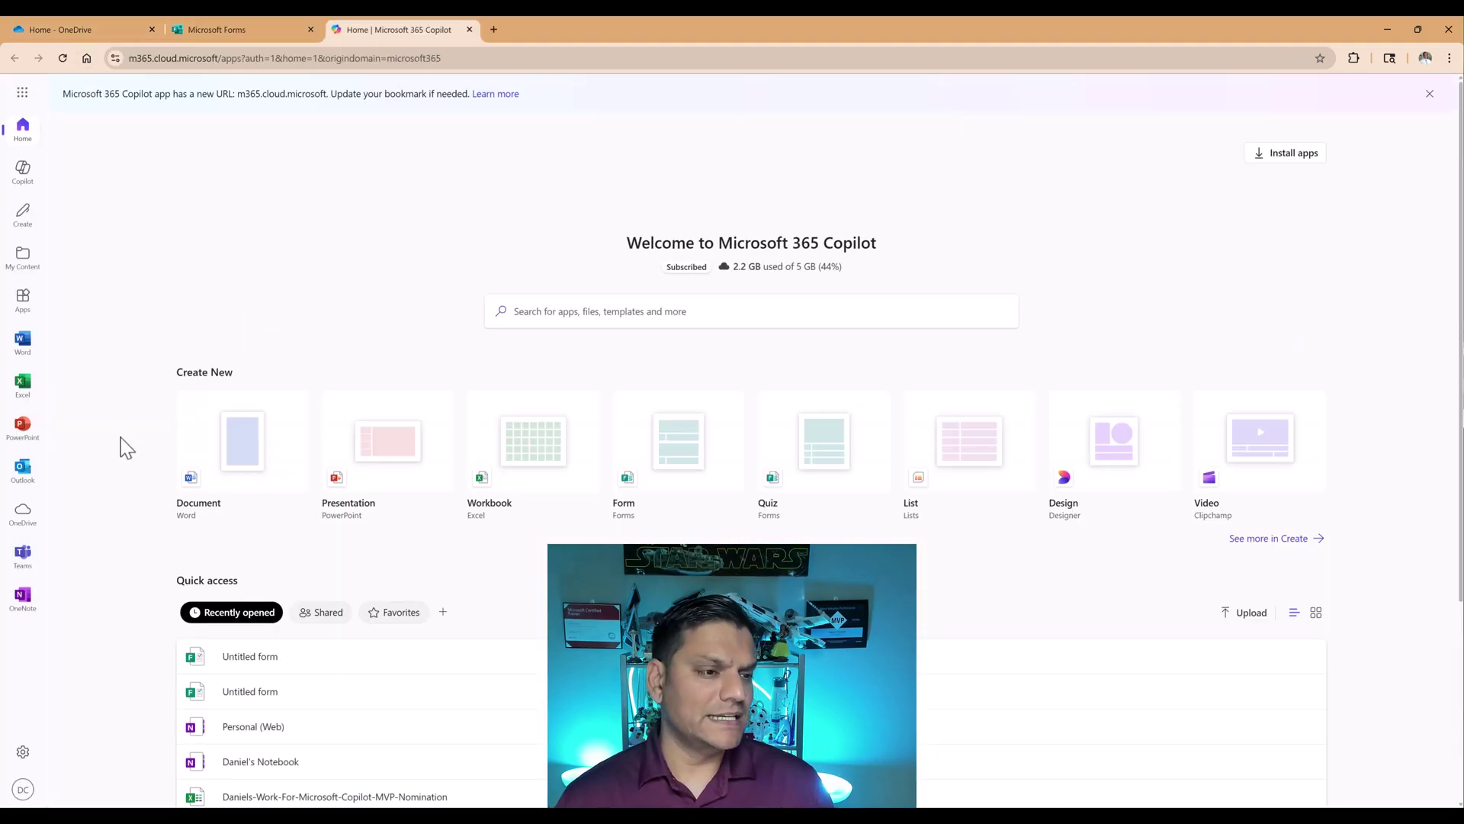
Step: Return to the Copilot tab, maximize it, and pick the Form tile on the Create page
click(22, 92)
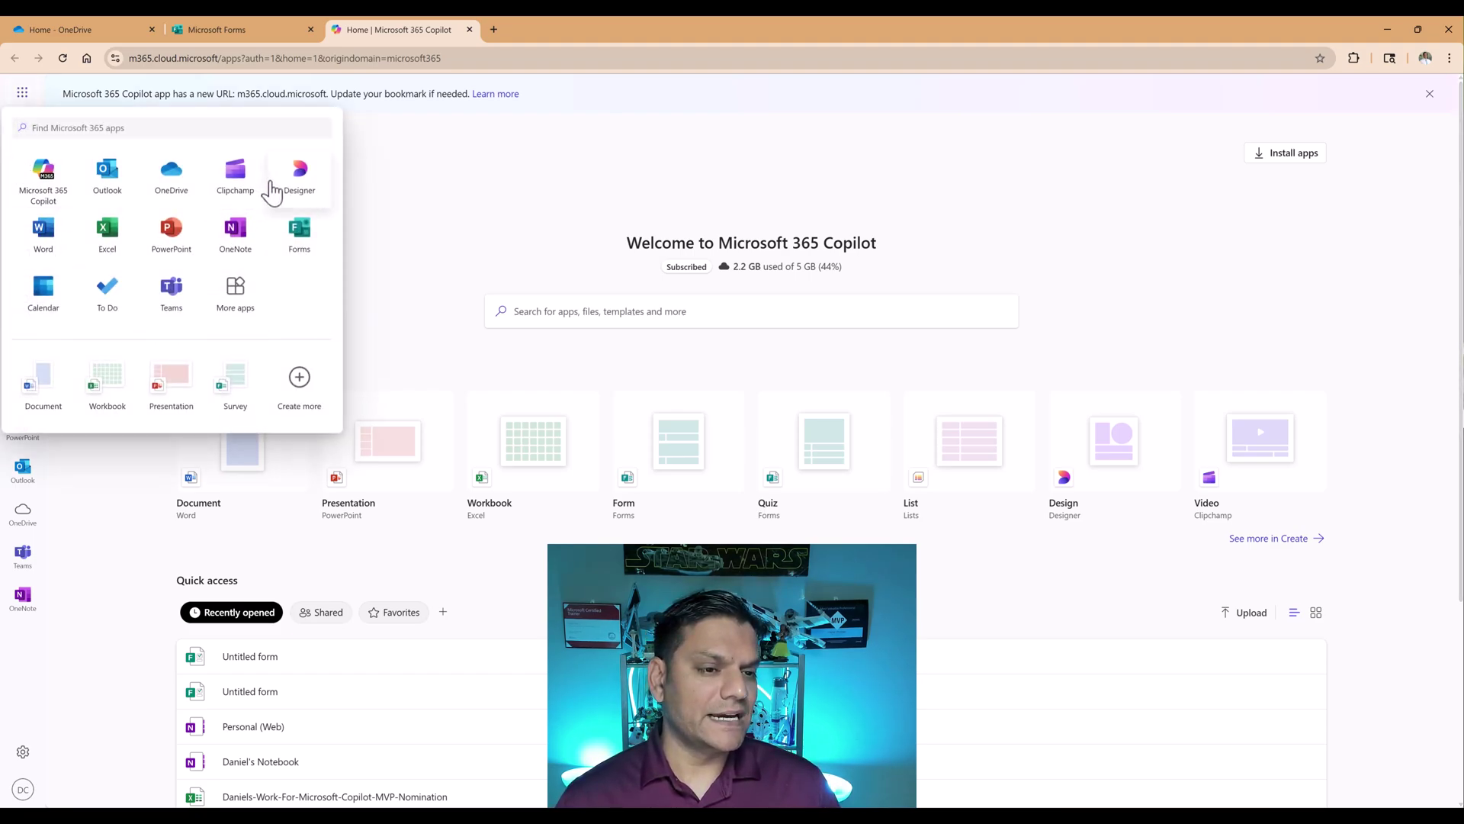
click(505, 162)
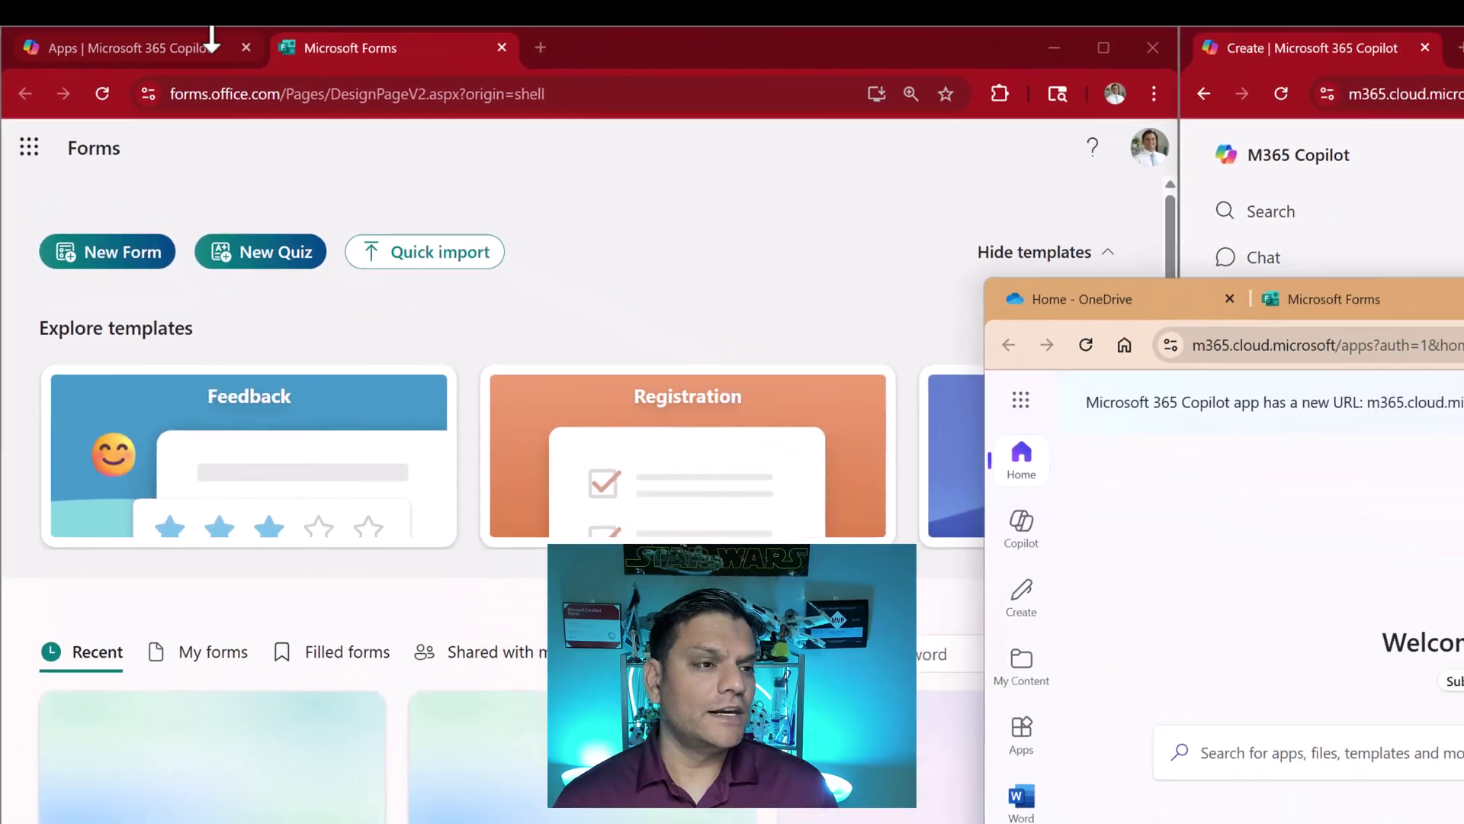
click(132, 50)
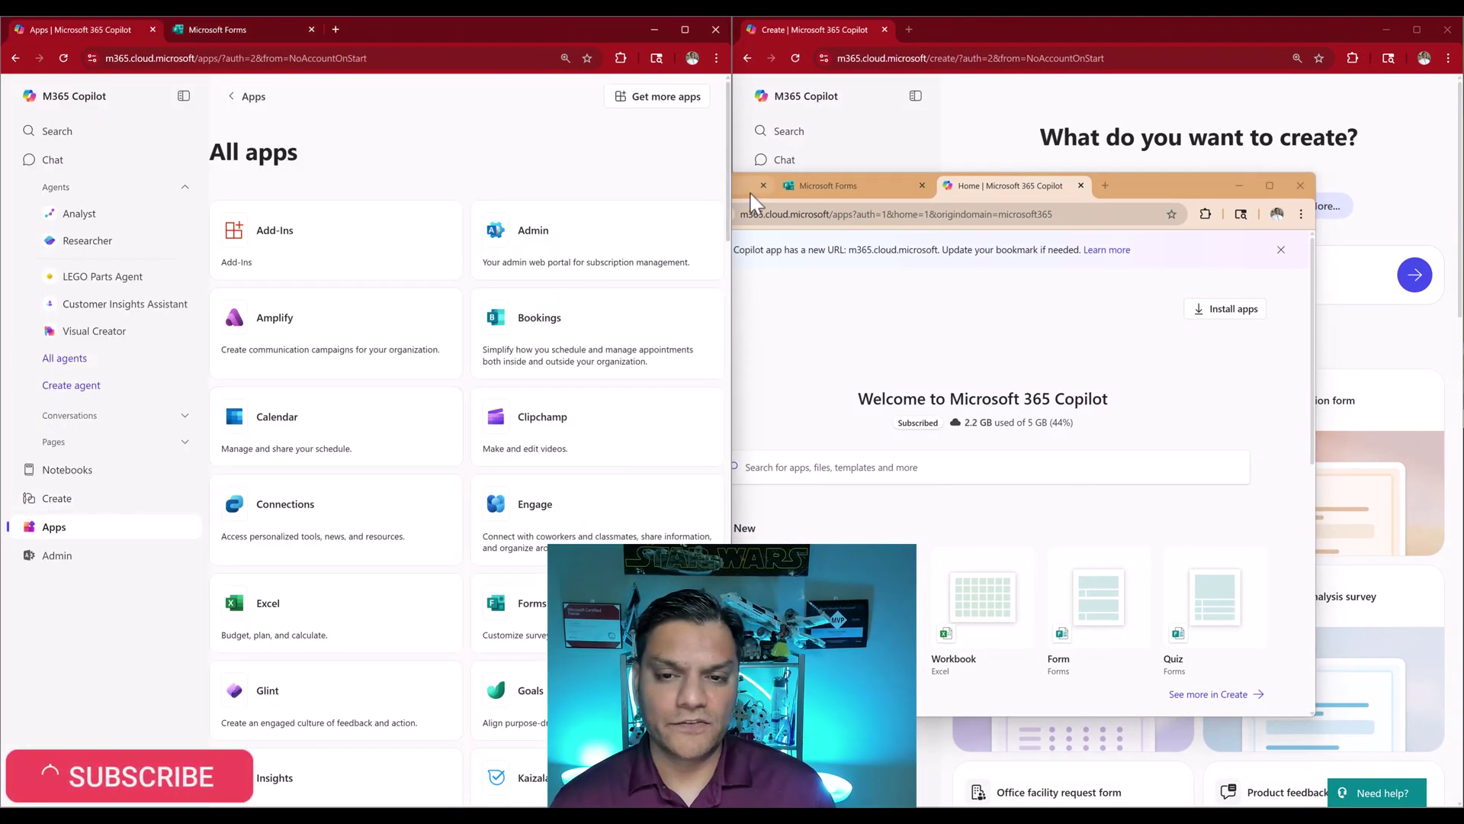
click(1268, 187)
click(32, 225)
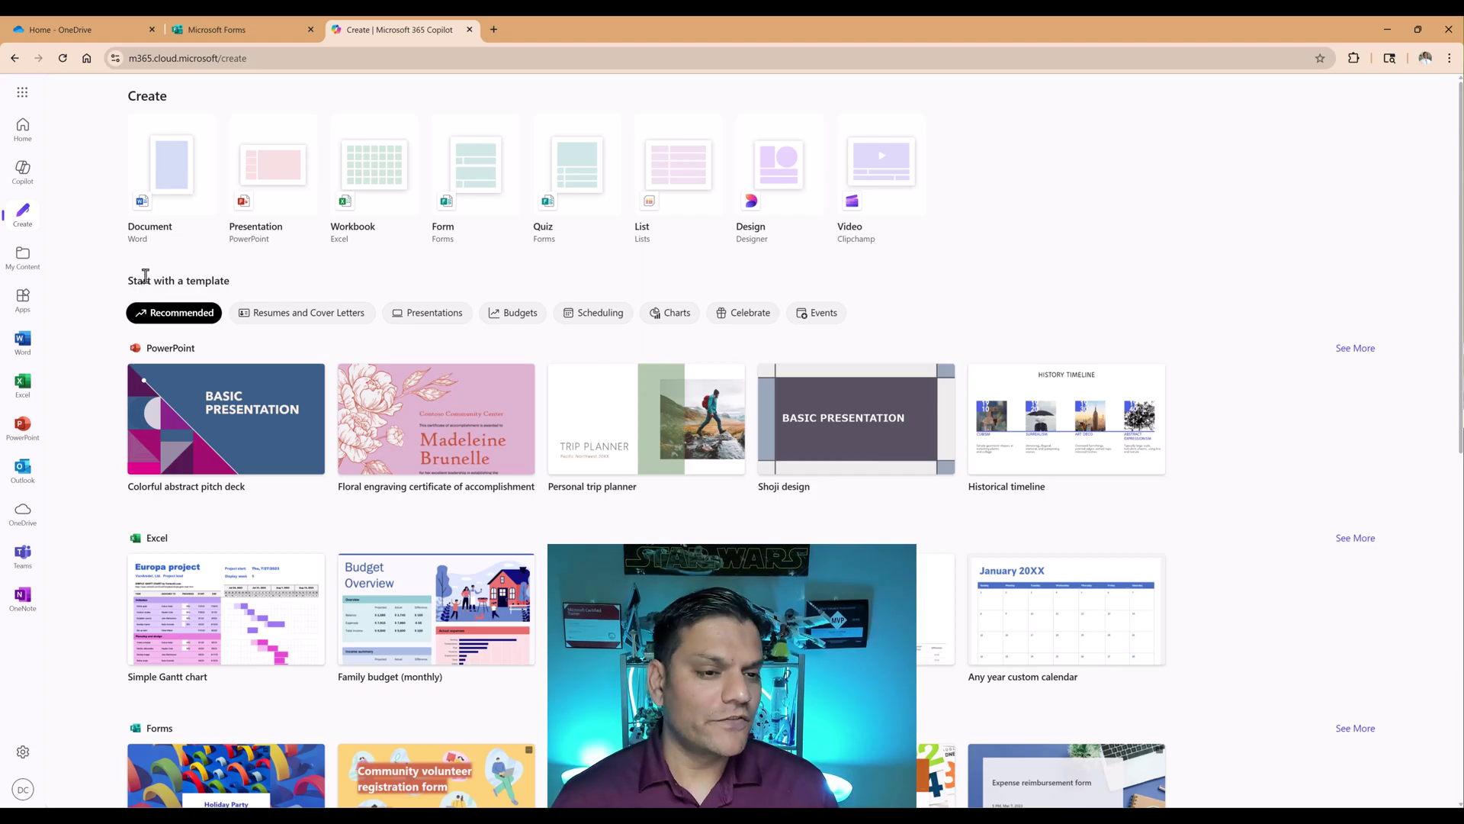
click(483, 195)
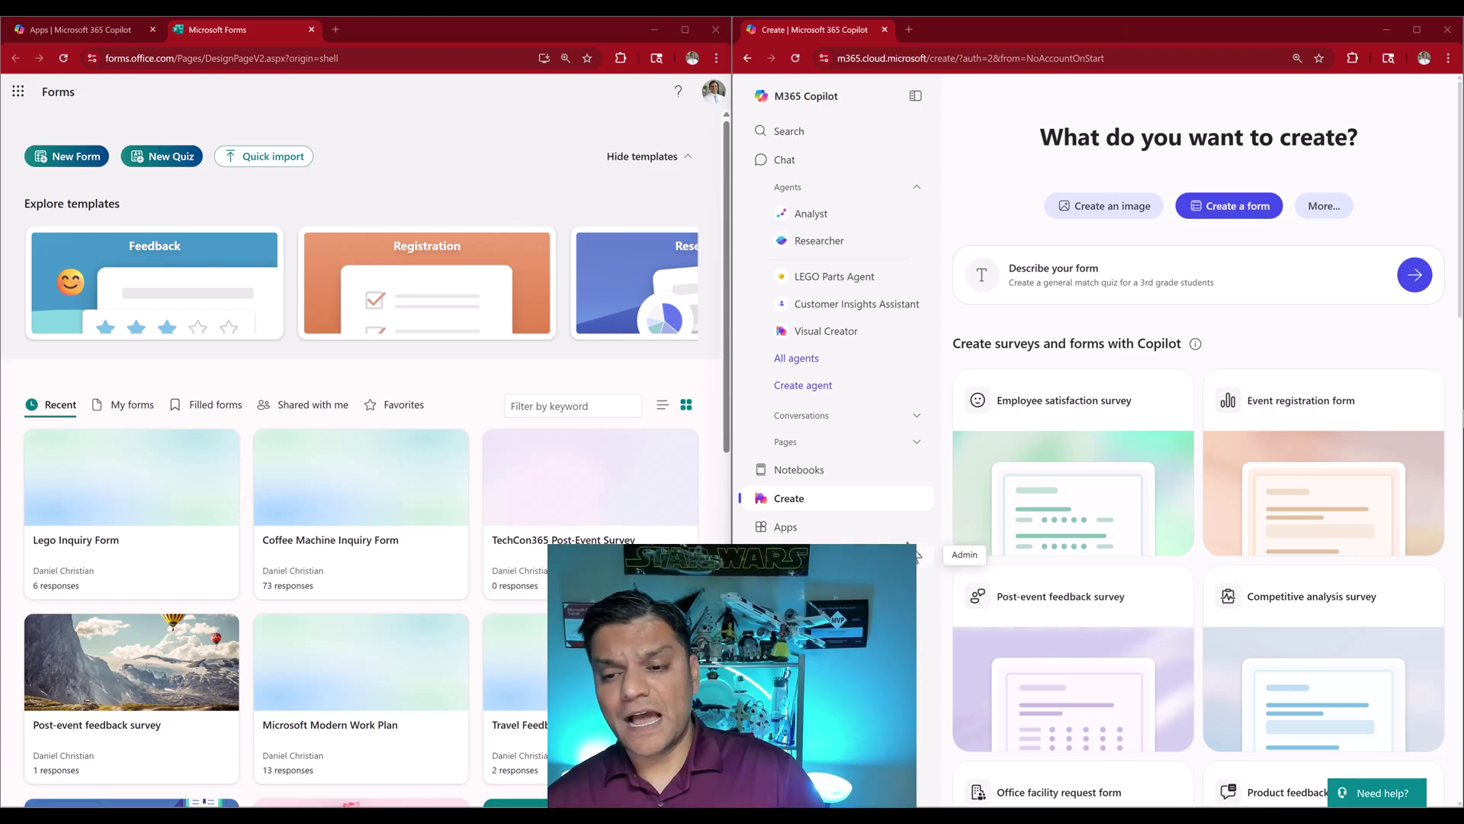
Step: Collapse Copilot's nav sidebar and browse the form suggestion cards, including the employee satisfaction survey
mouse_move(1307, 454)
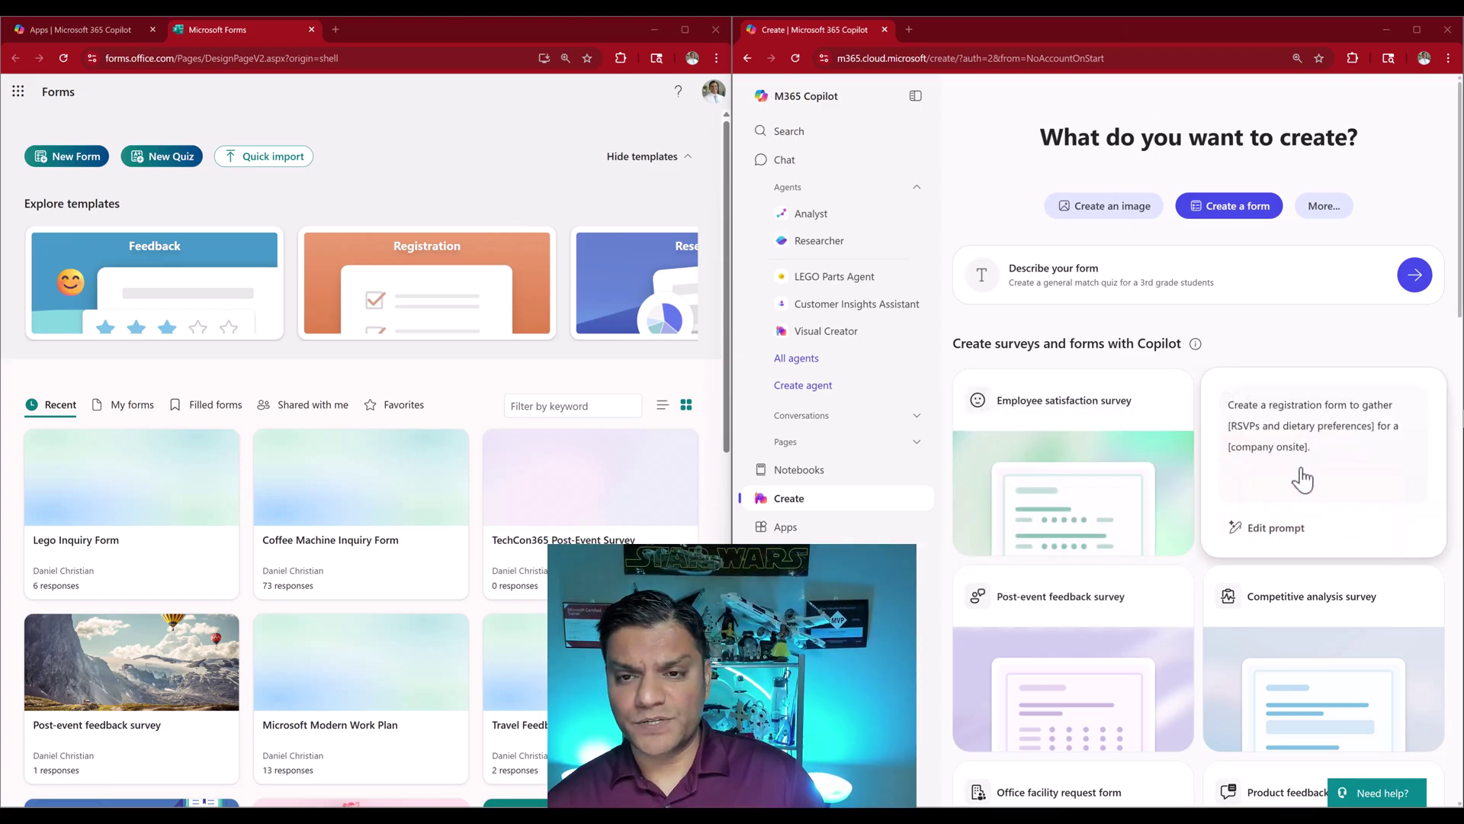
click(918, 102)
click(917, 101)
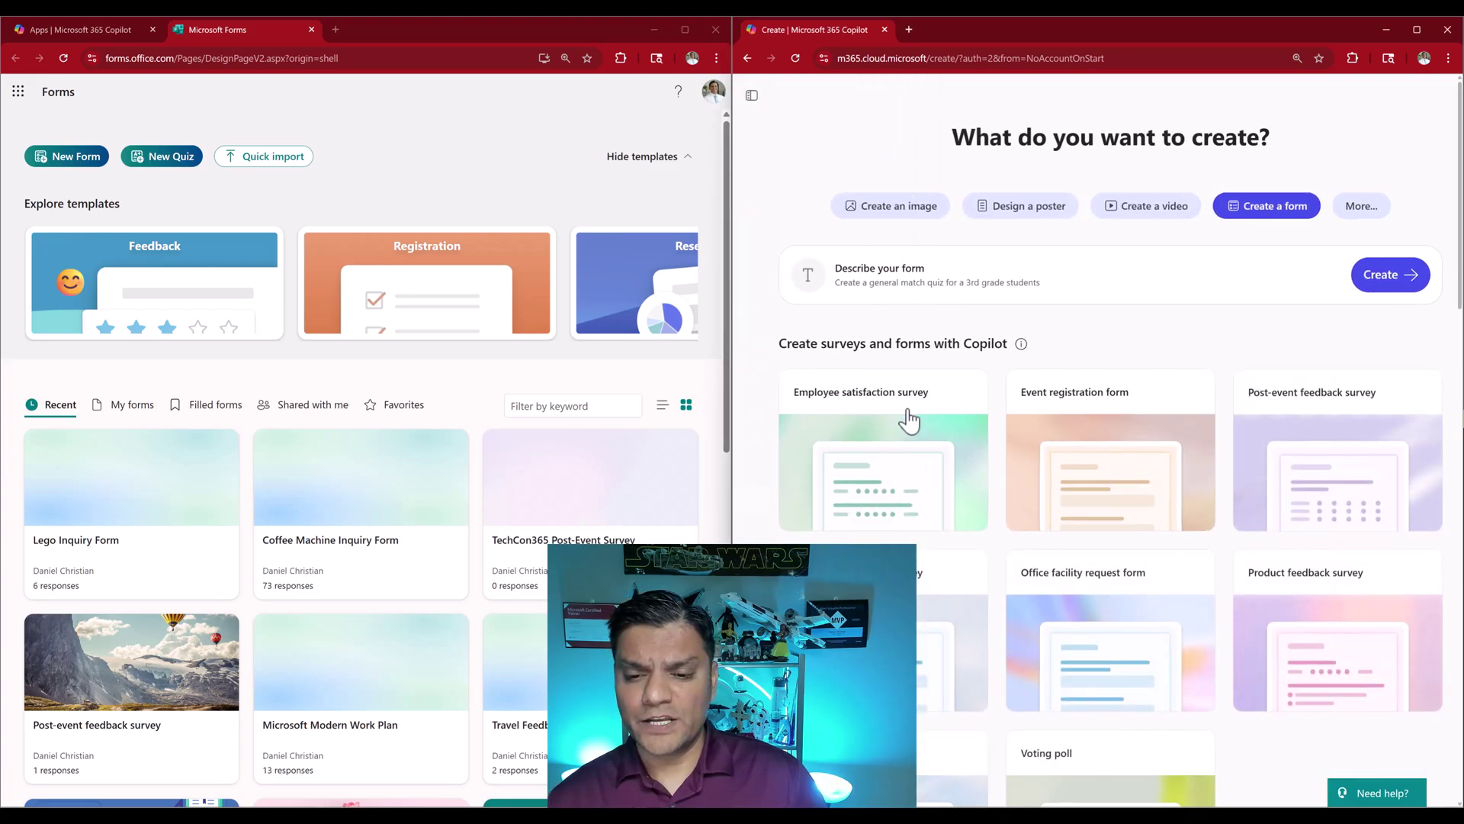
scroll(913, 539, down, 2)
mouse_move(1278, 334)
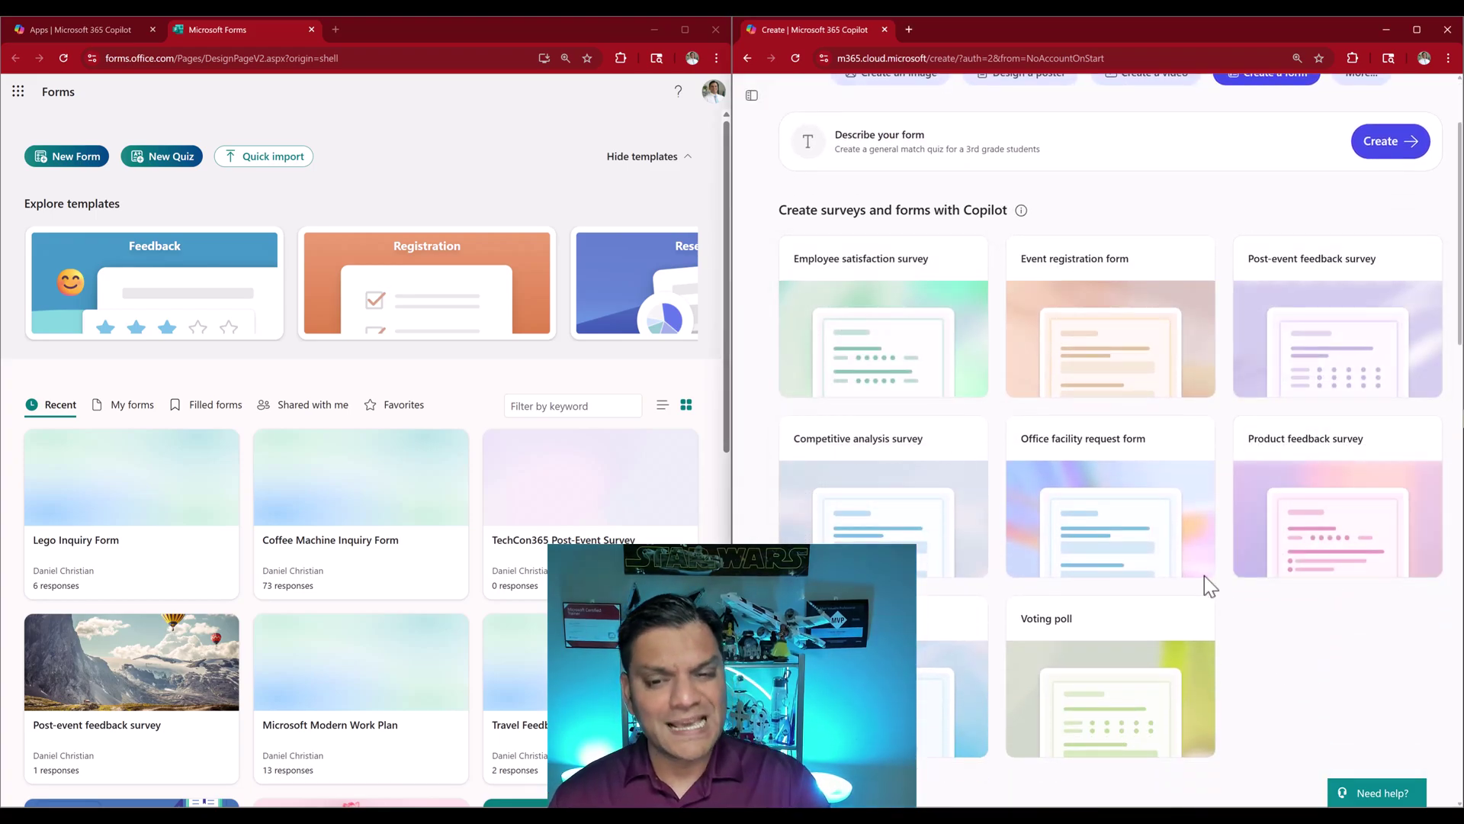
mouse_move(921, 349)
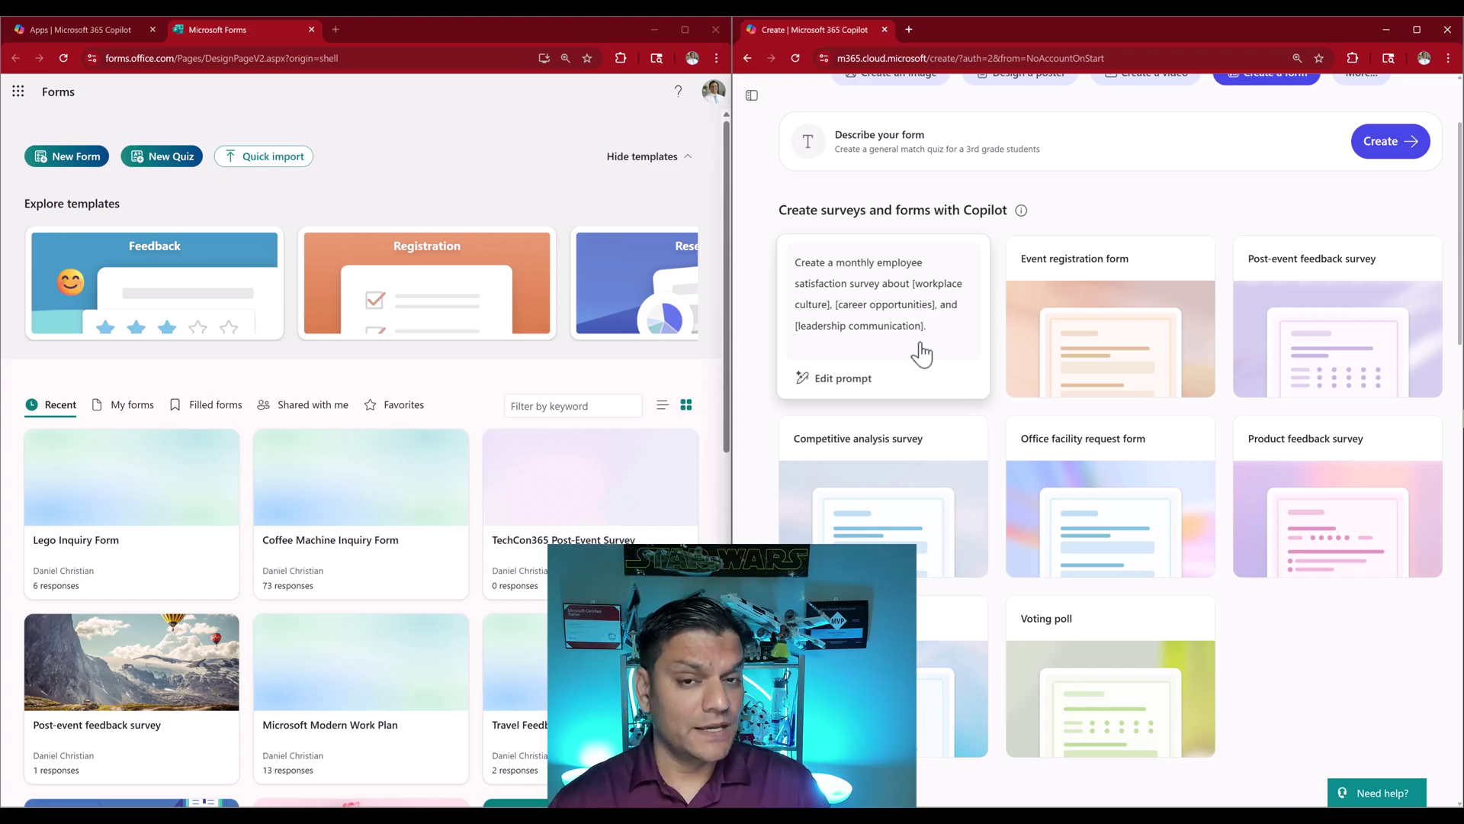
scroll(1248, 663, down, 5)
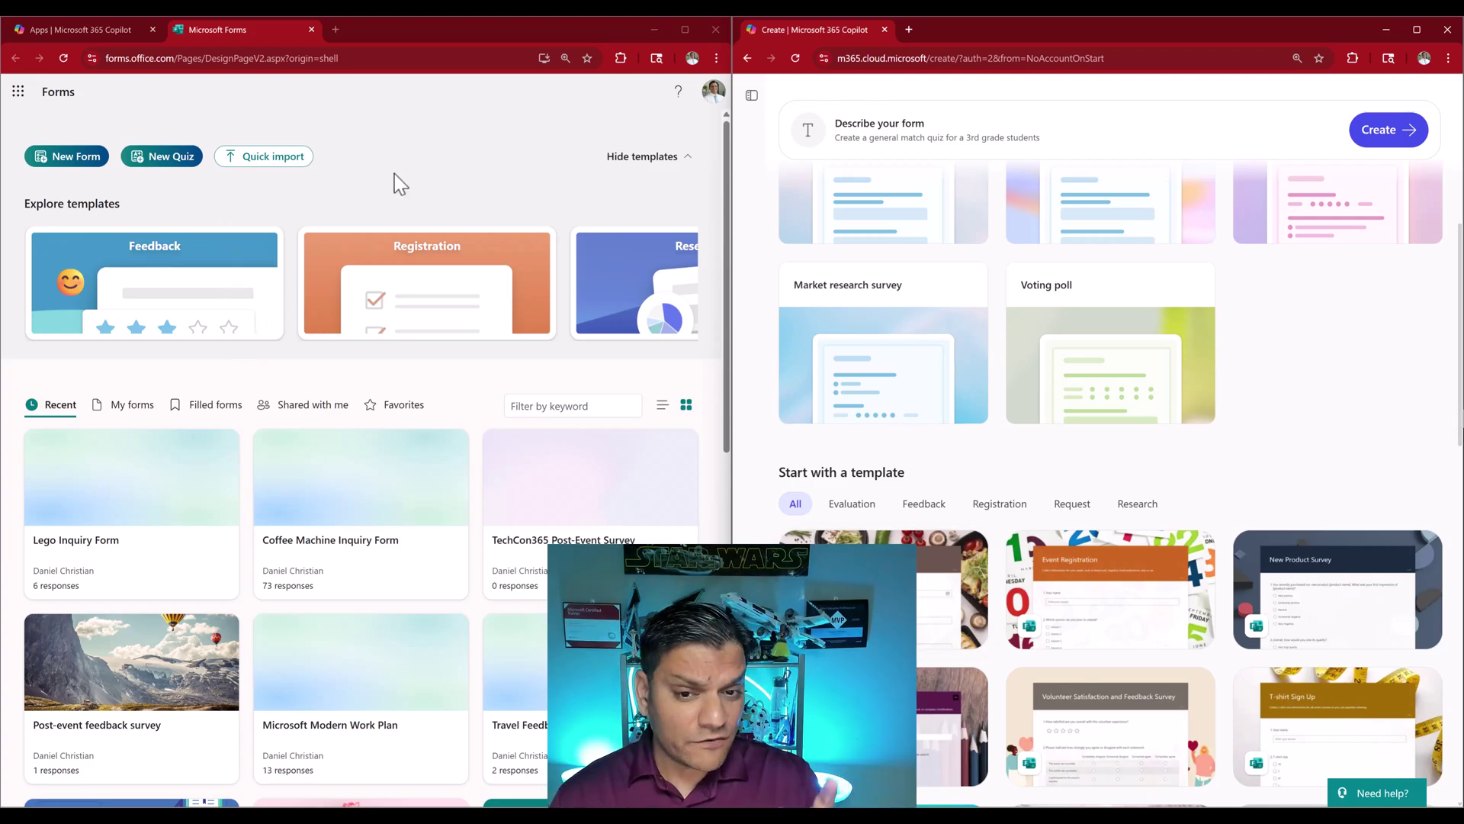
scroll(1032, 328, up, 2)
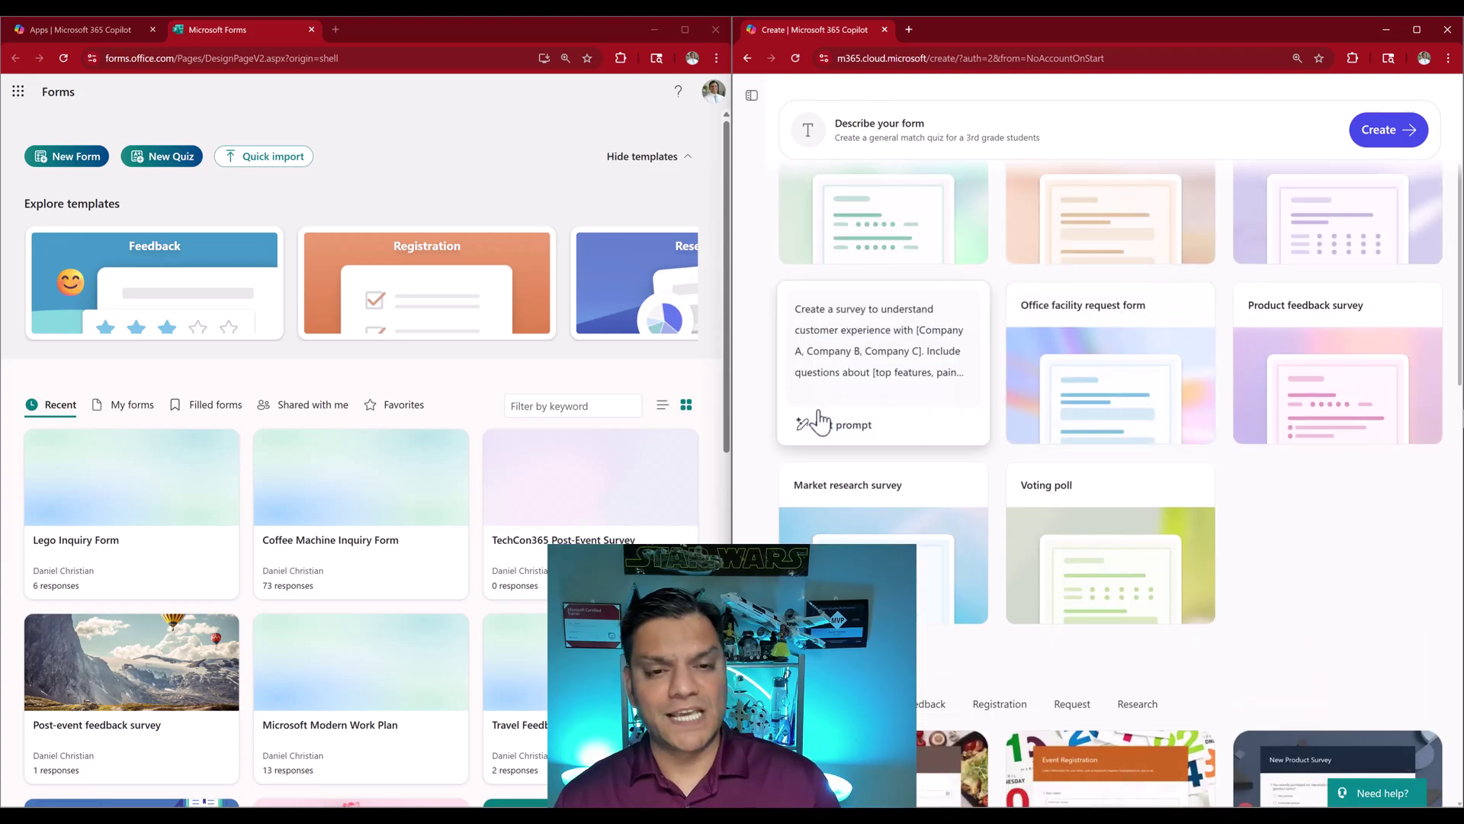
scroll(818, 419, up, 2)
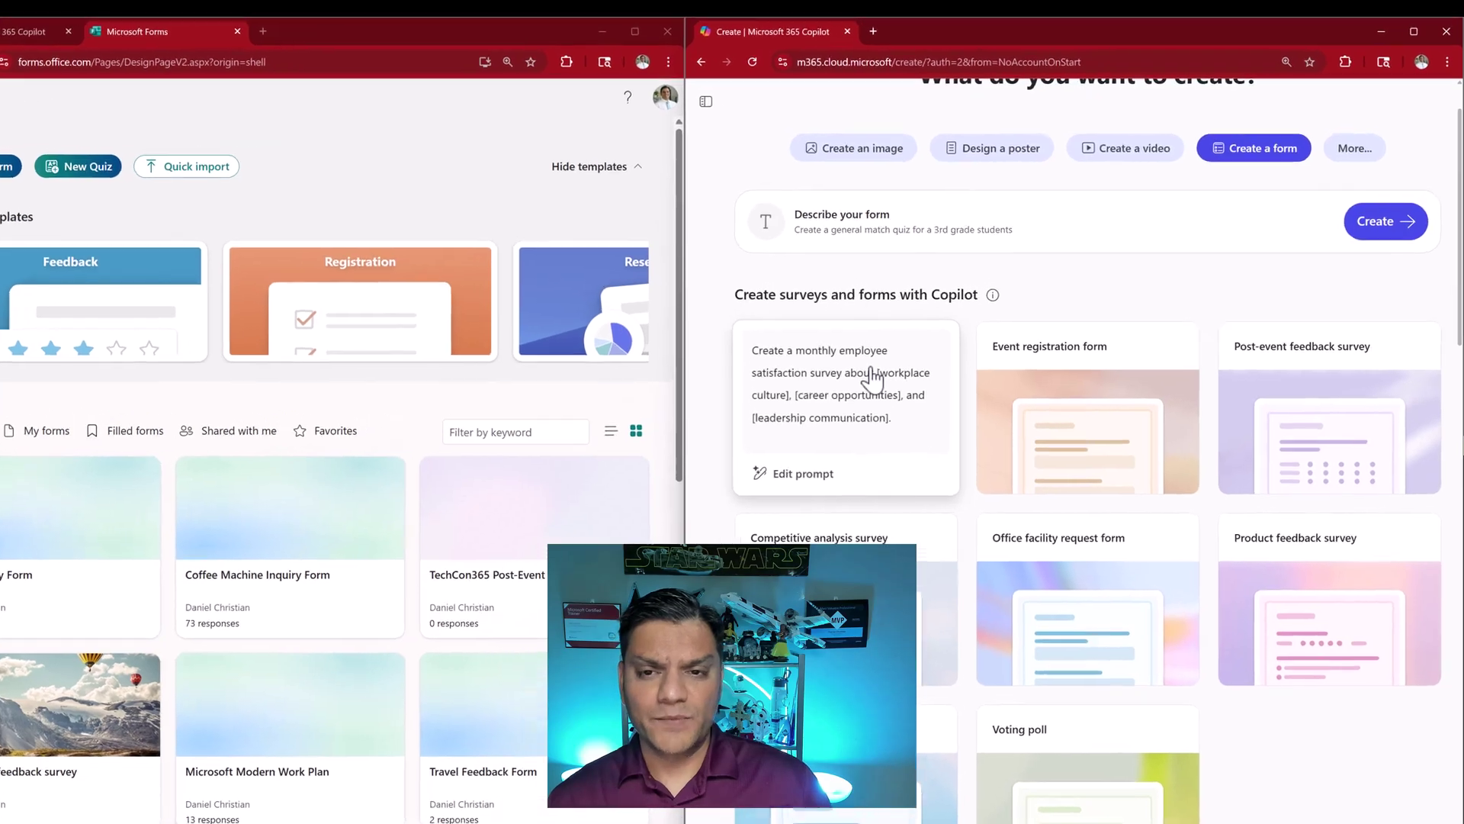
Step: Fill the survey prompt's topics with anniversaries, Monthly birthdays, and New employees
click(907, 355)
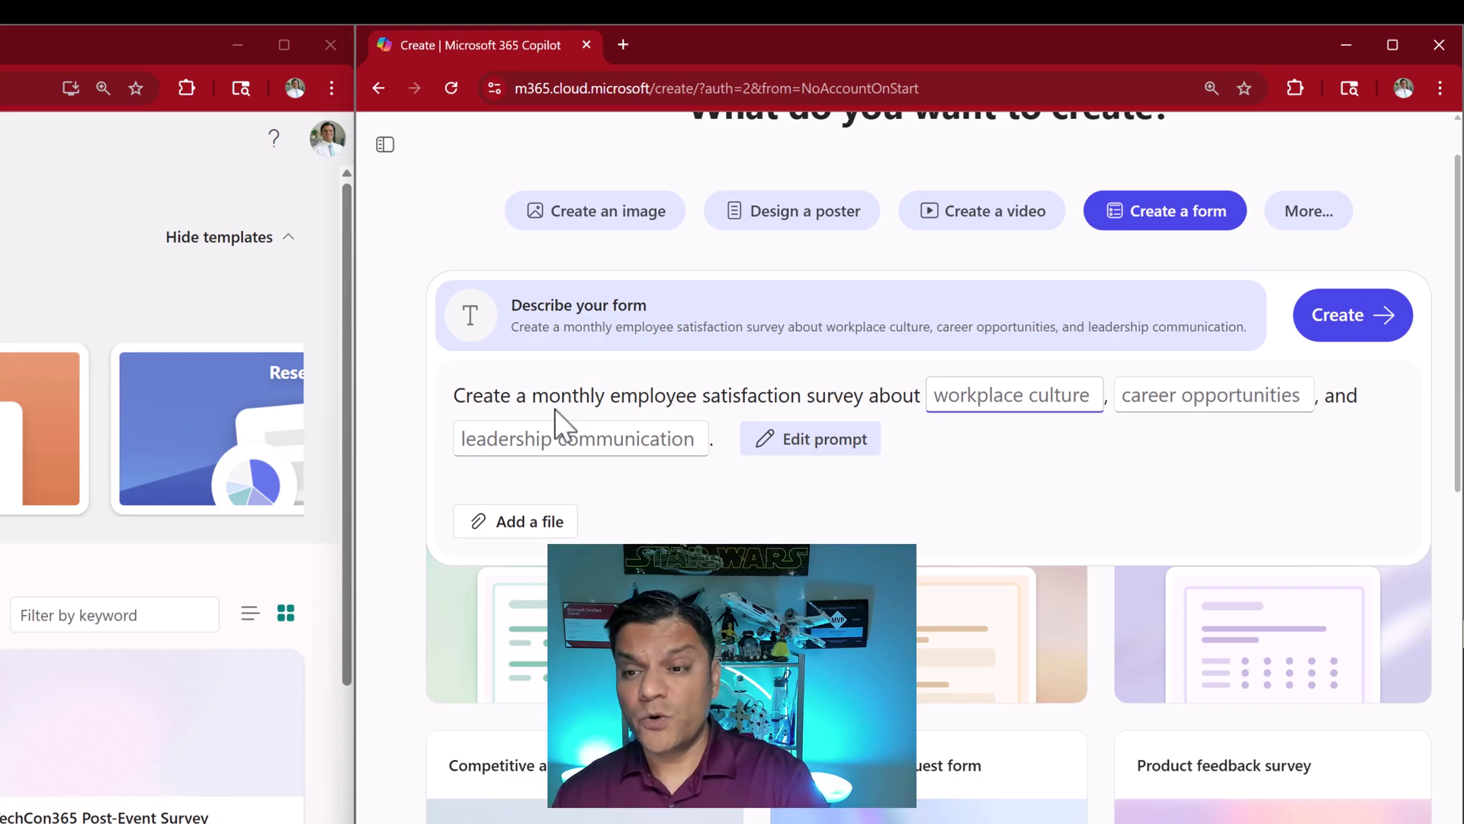
text(anniv)
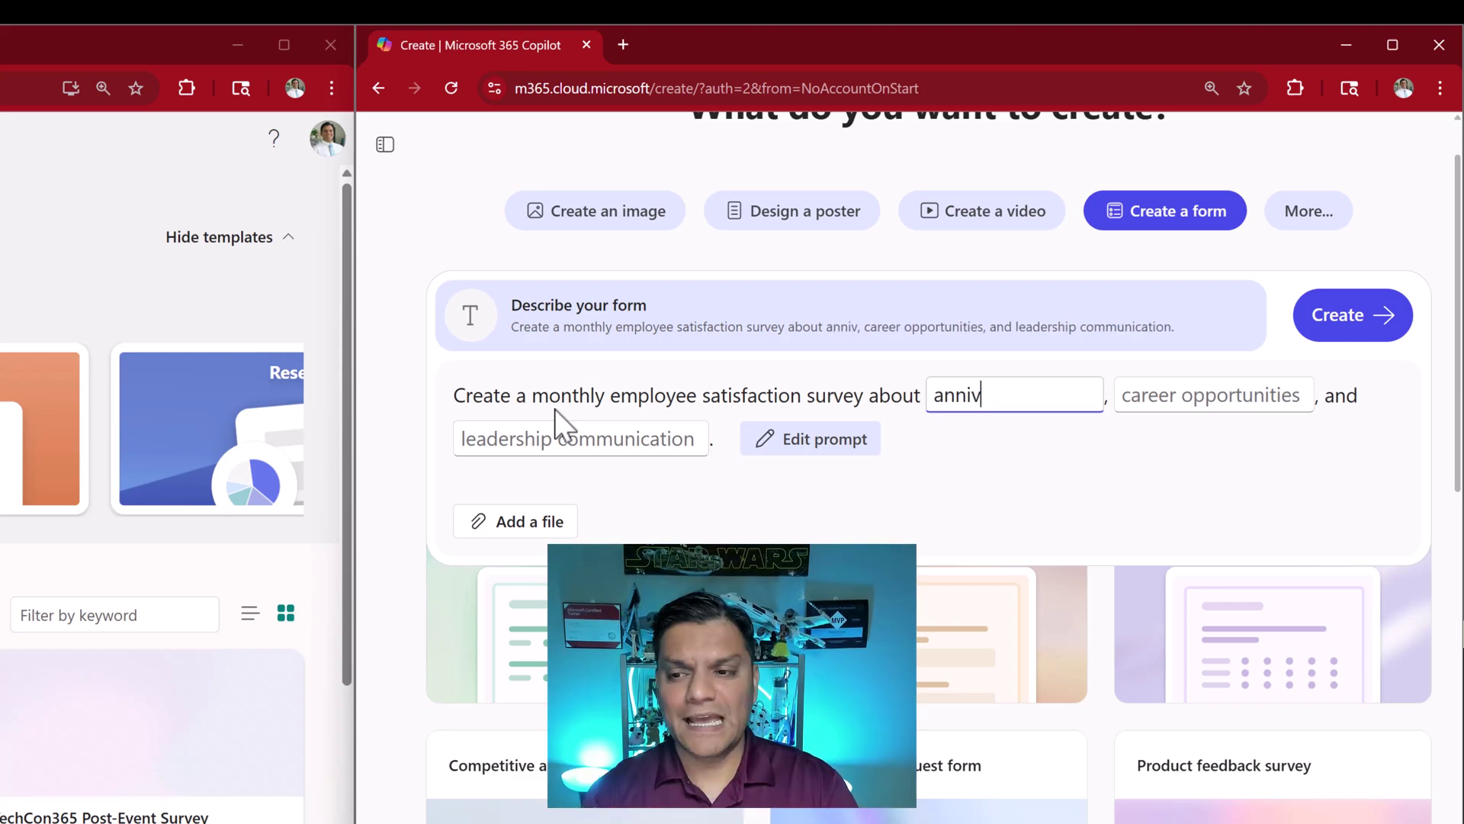
text(ersaries)
key(Tab)
text(Monthly birthdays)
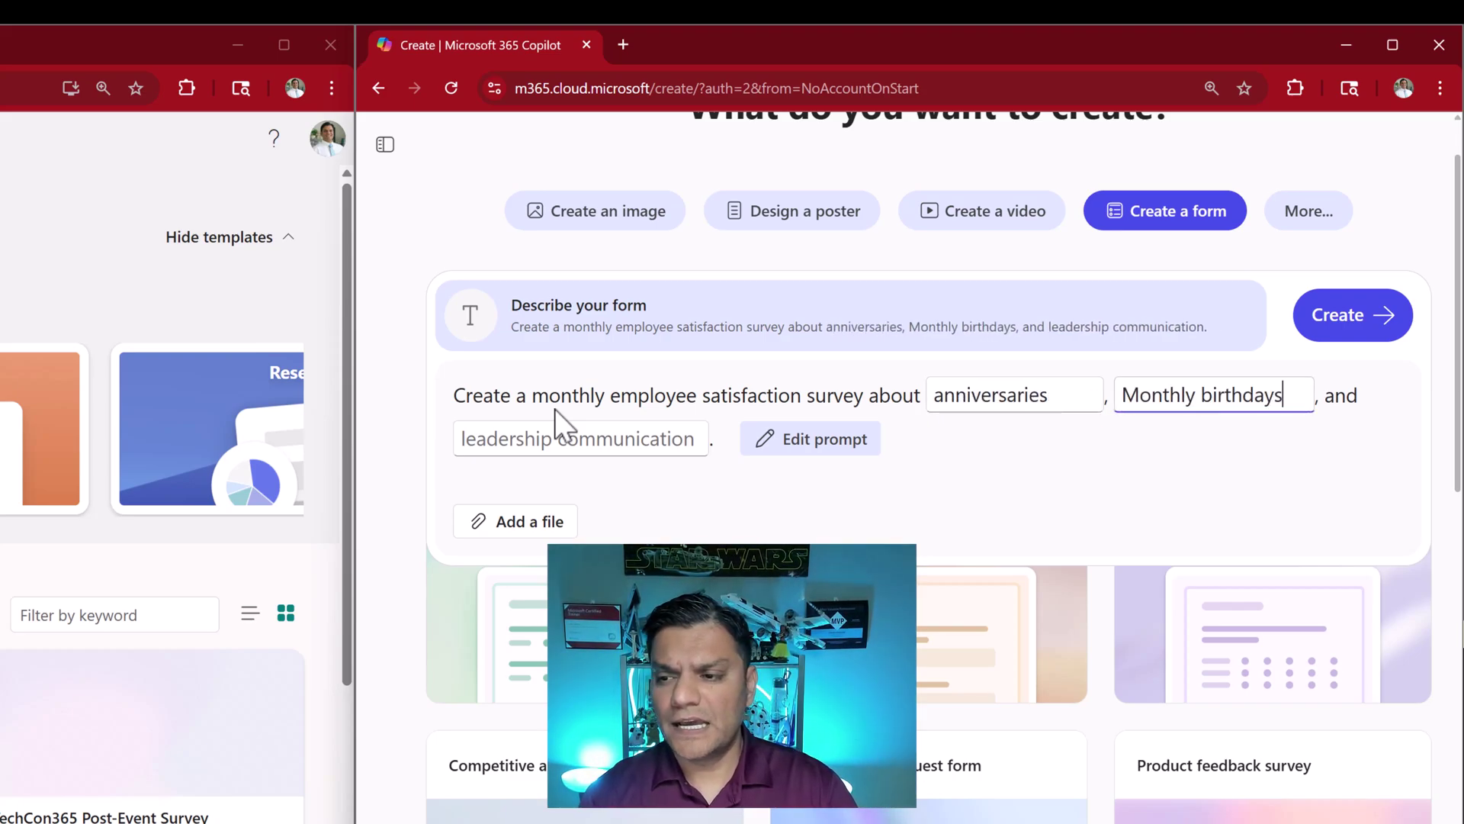
click(555, 441)
text(so)
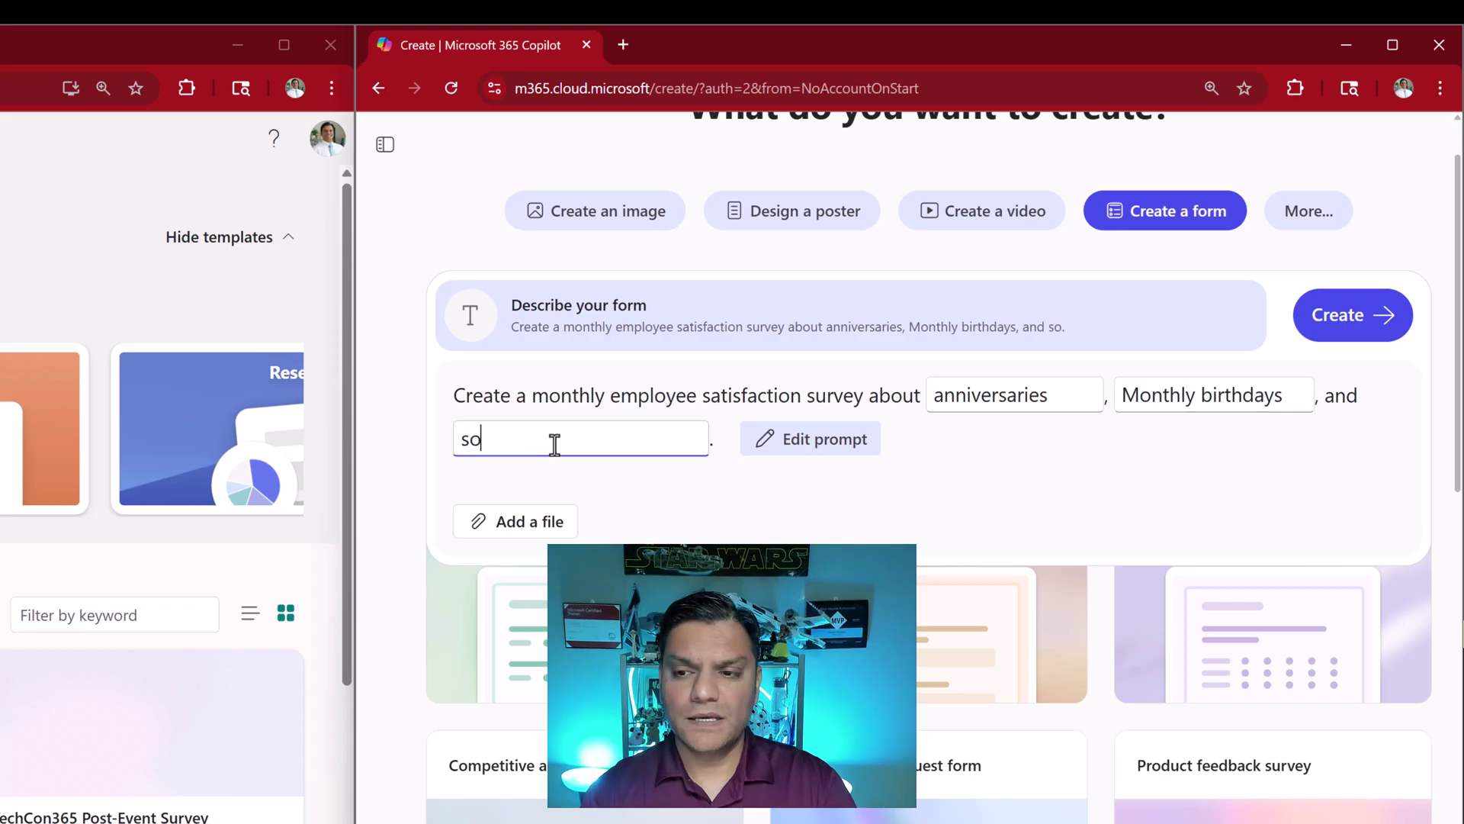
key(BackSpace)
key(BackSpace)
text(New employees)
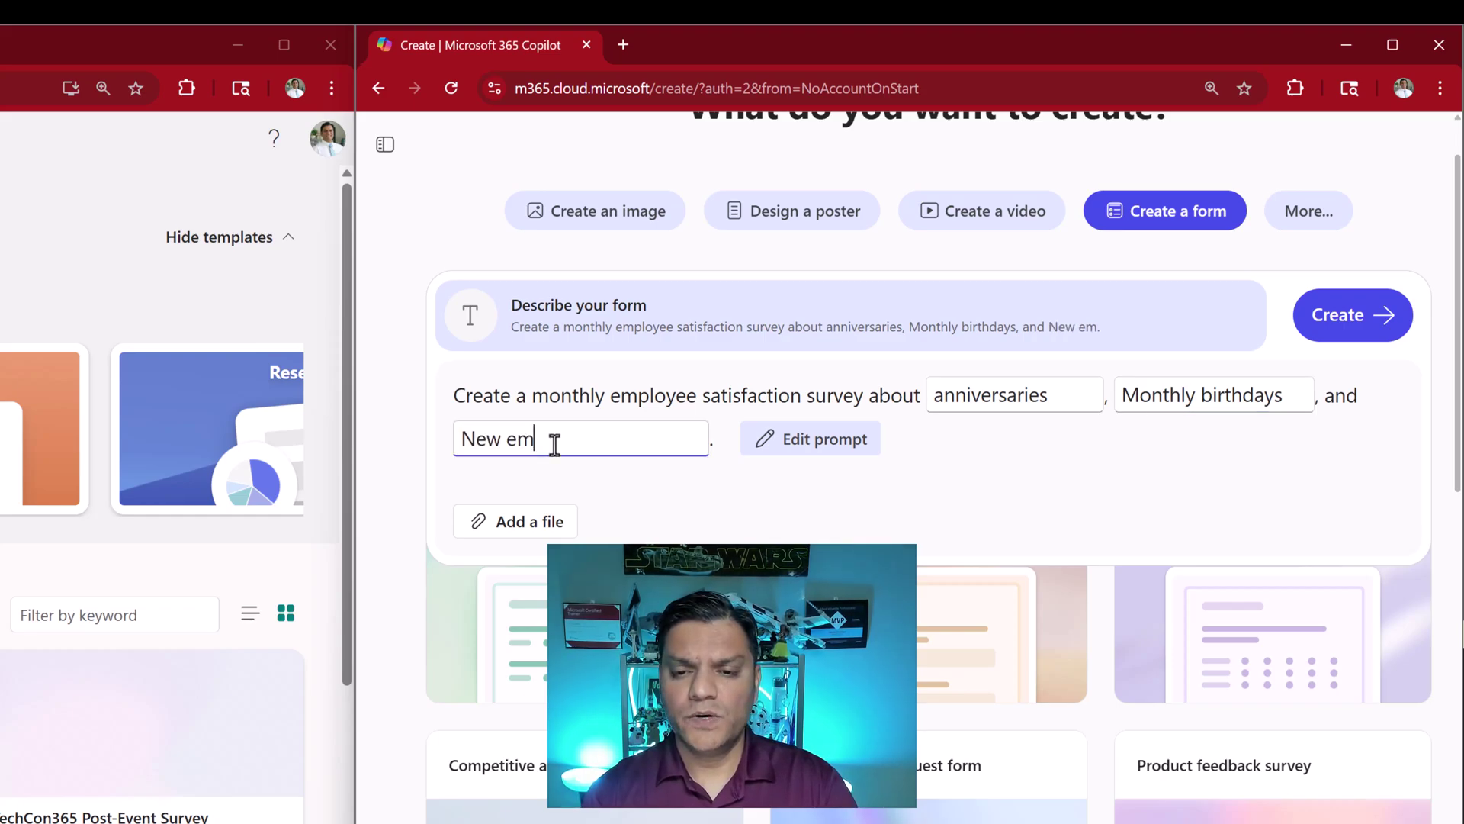
click(650, 501)
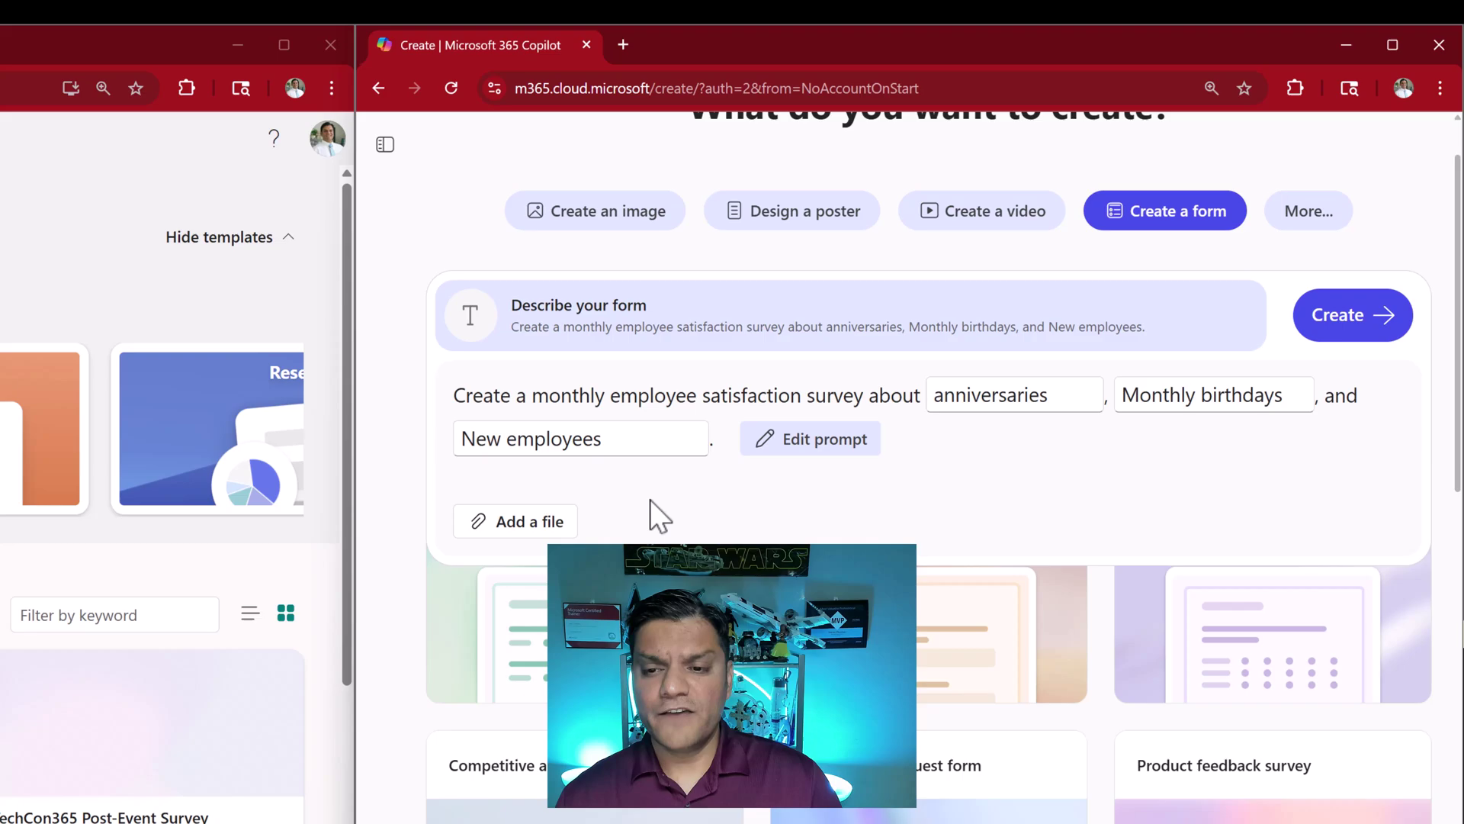
click(845, 453)
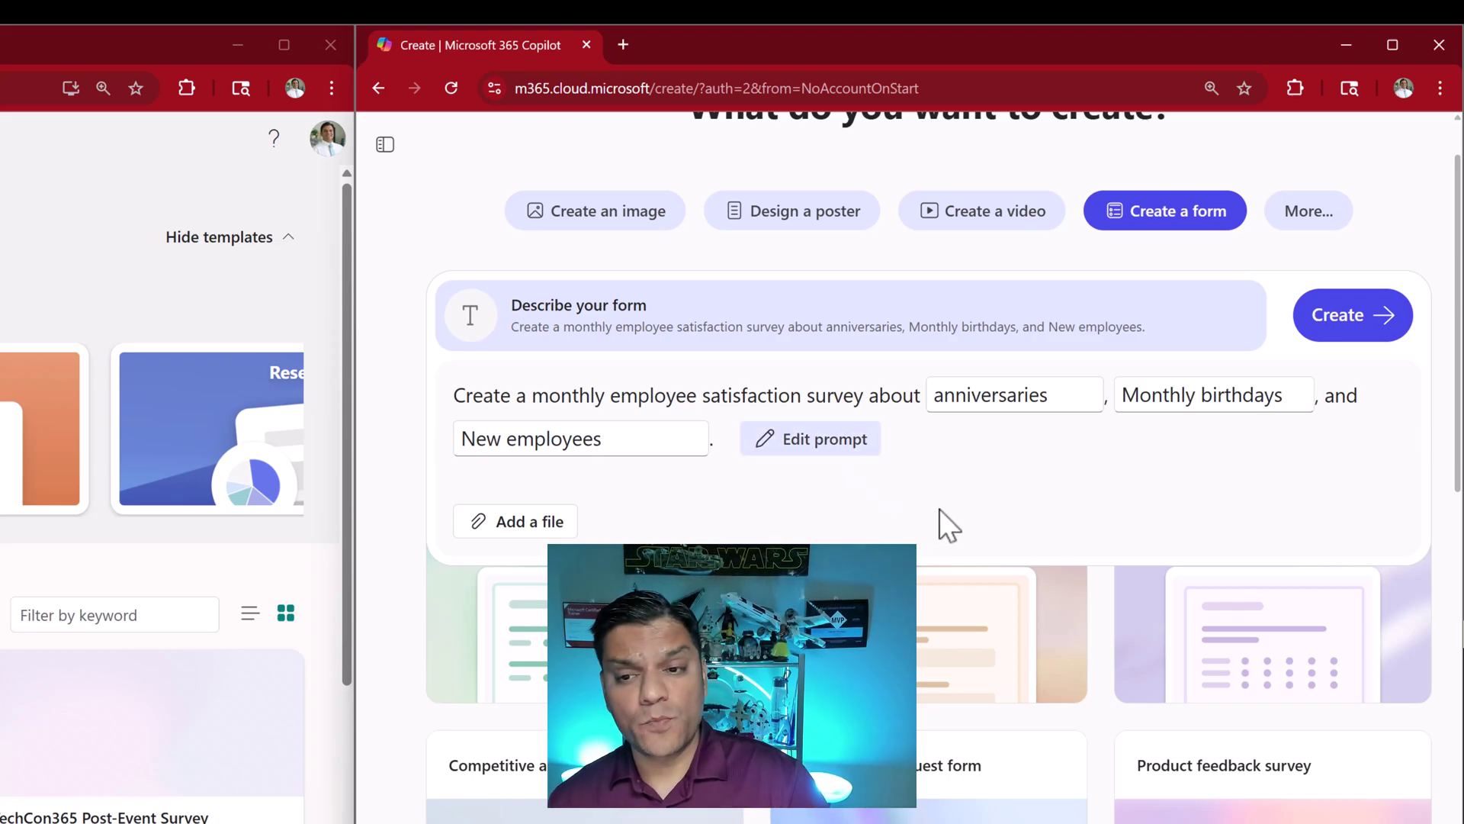
Step: Generate the Copilot survey, then start a new Forms form and focus its Draft with Copilot box
click(1336, 350)
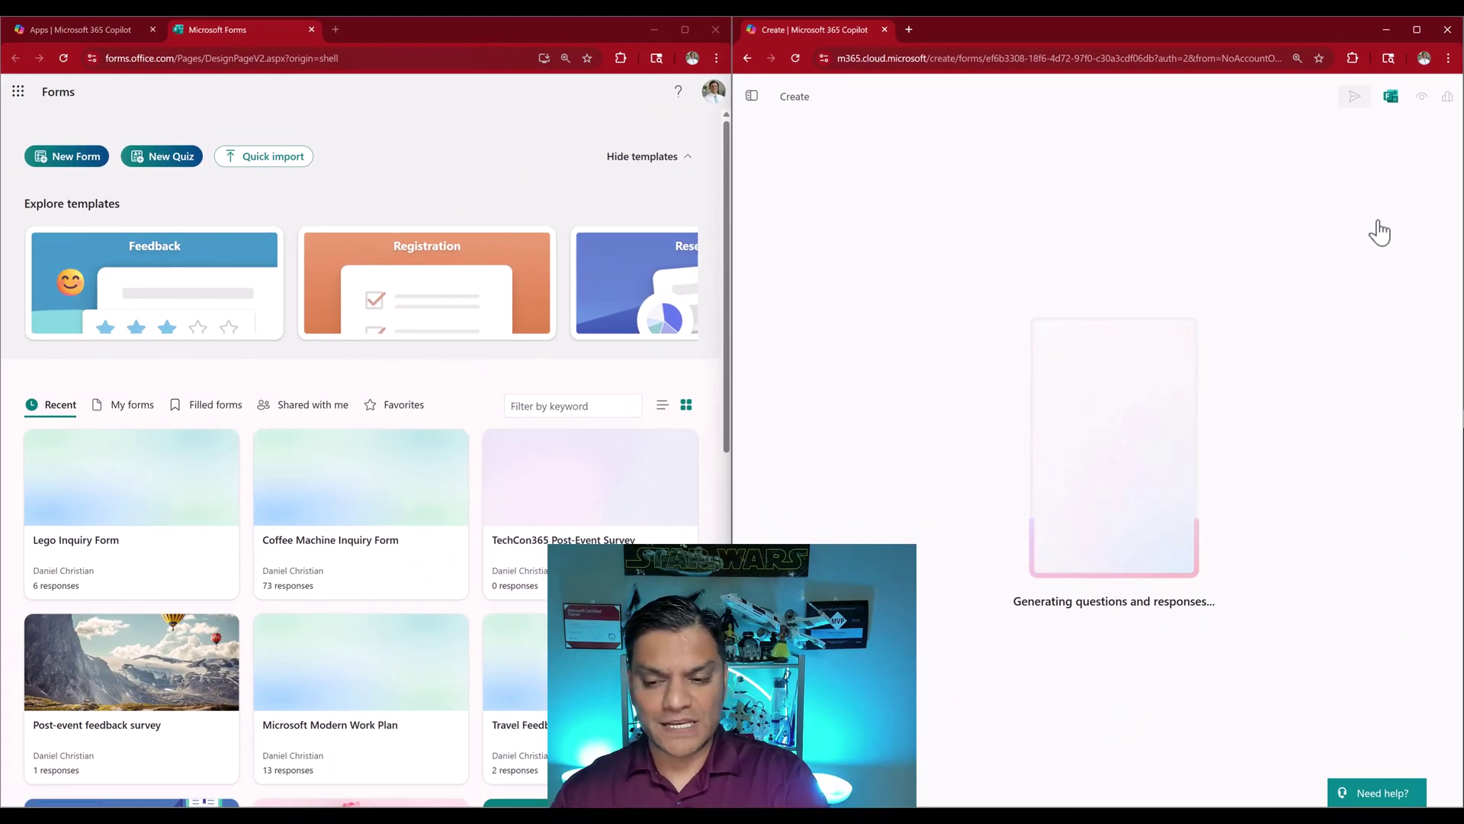
click(61, 158)
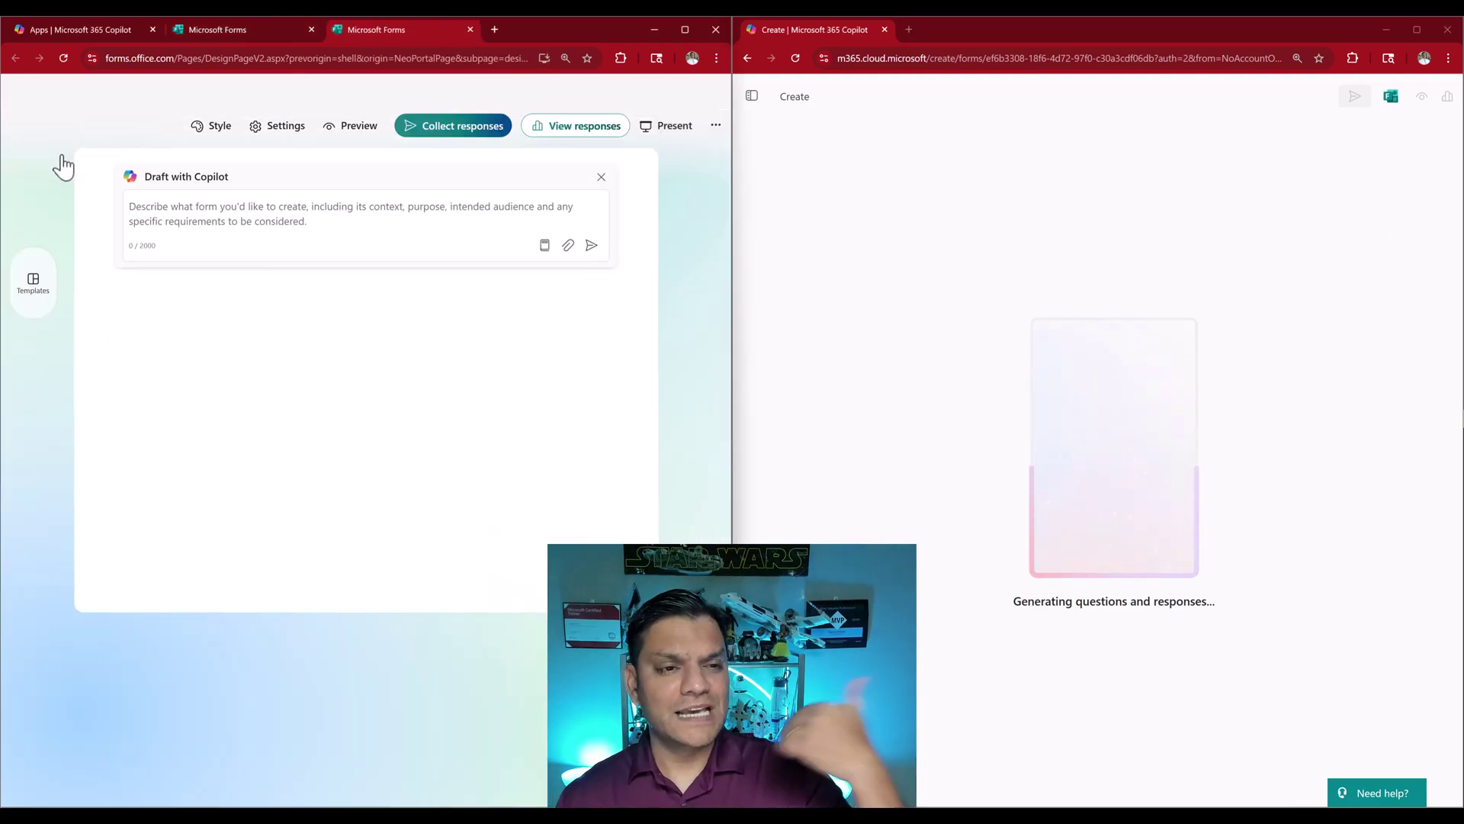
click(162, 224)
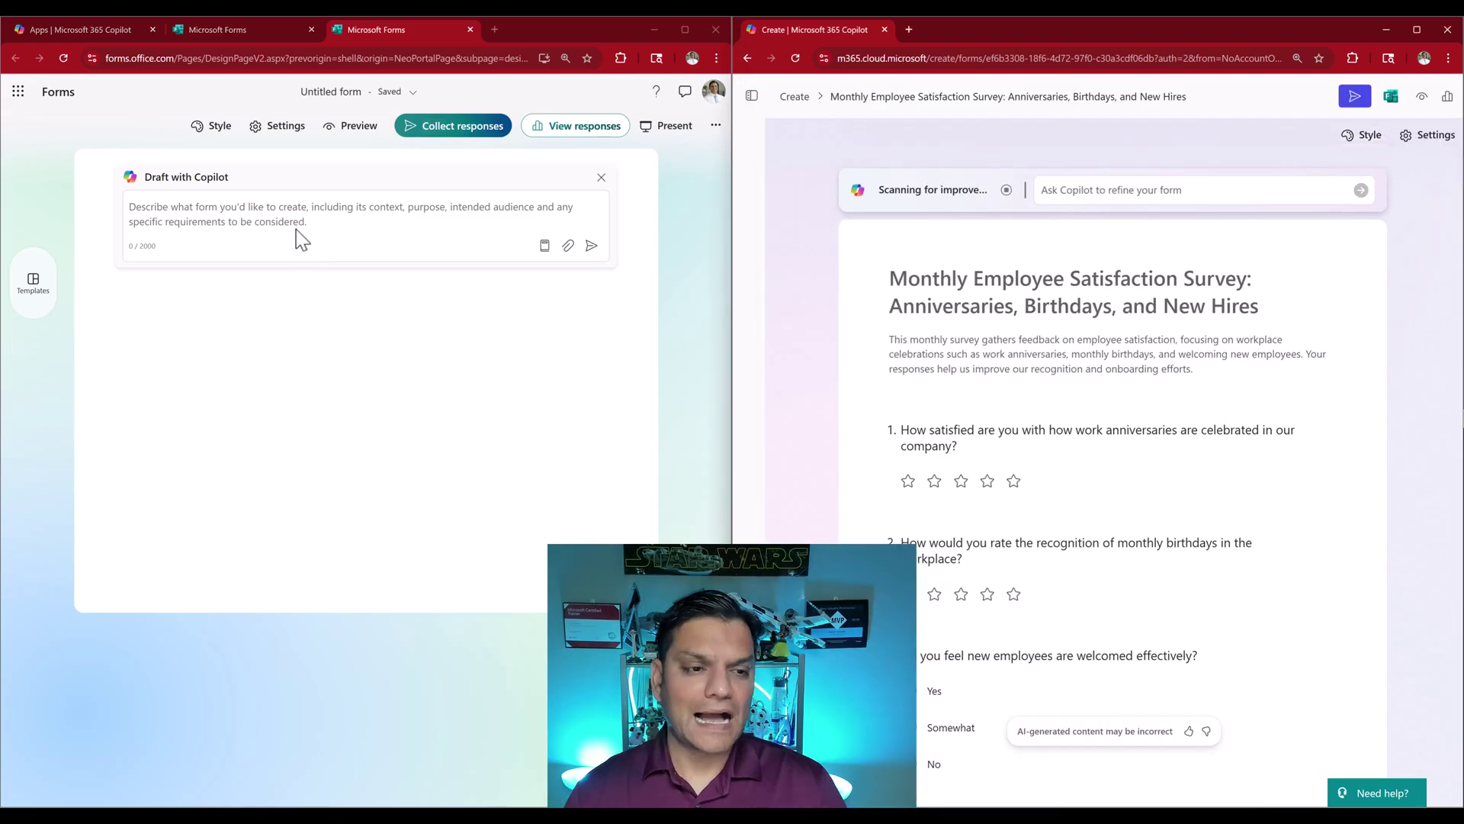
Step: Paste the employee survey description into Draft with Copilot, generate it, then close the draft and return home
text(This monthly survey gathers feedback on employee satisfaction, focusing on workplace celebrations such as work anniversaries, monthly birthdays, and welcoming new employees. Your responses help us improve our recognition and onboarding efforts.)
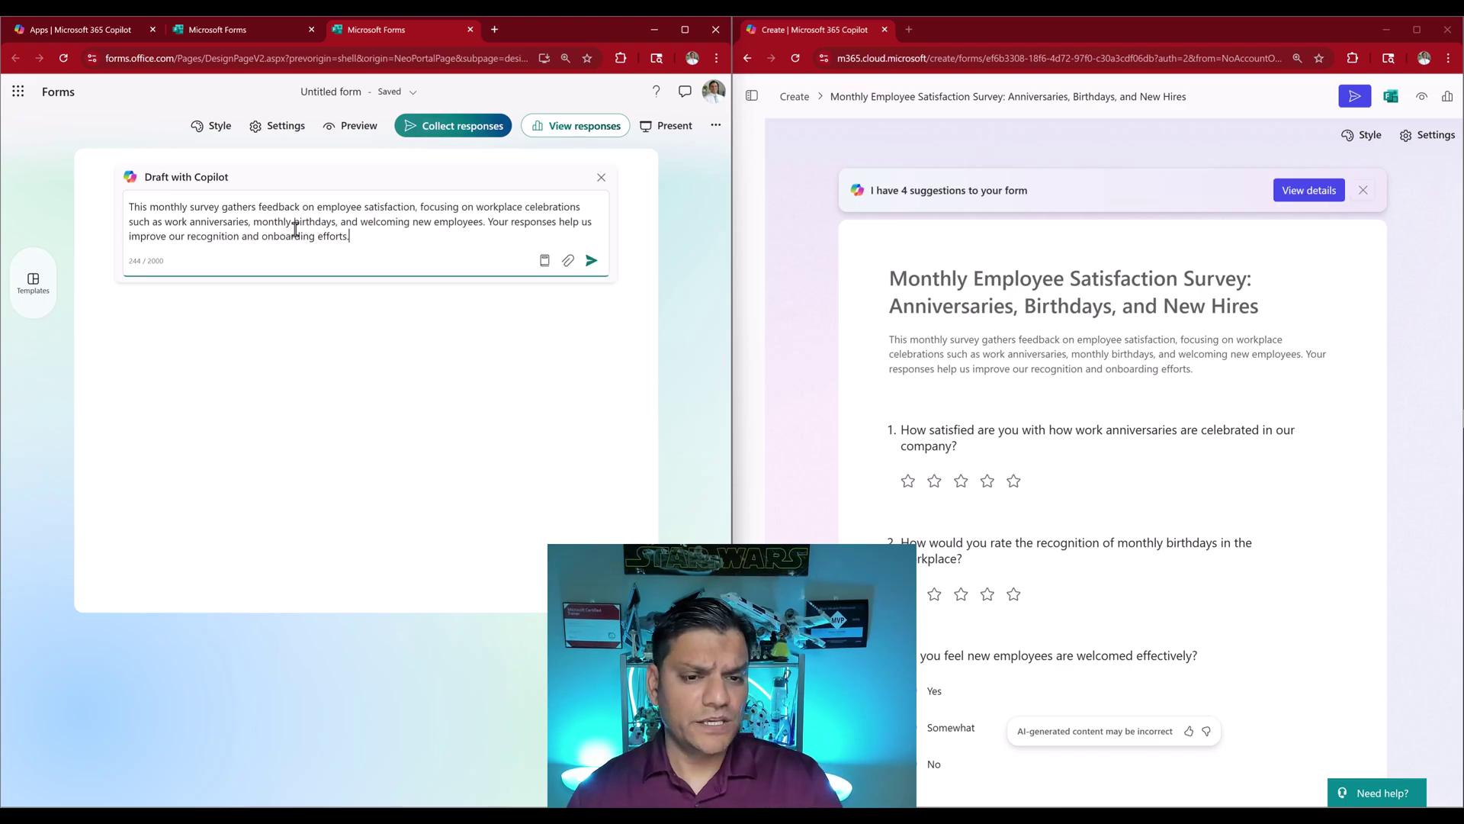
click(591, 260)
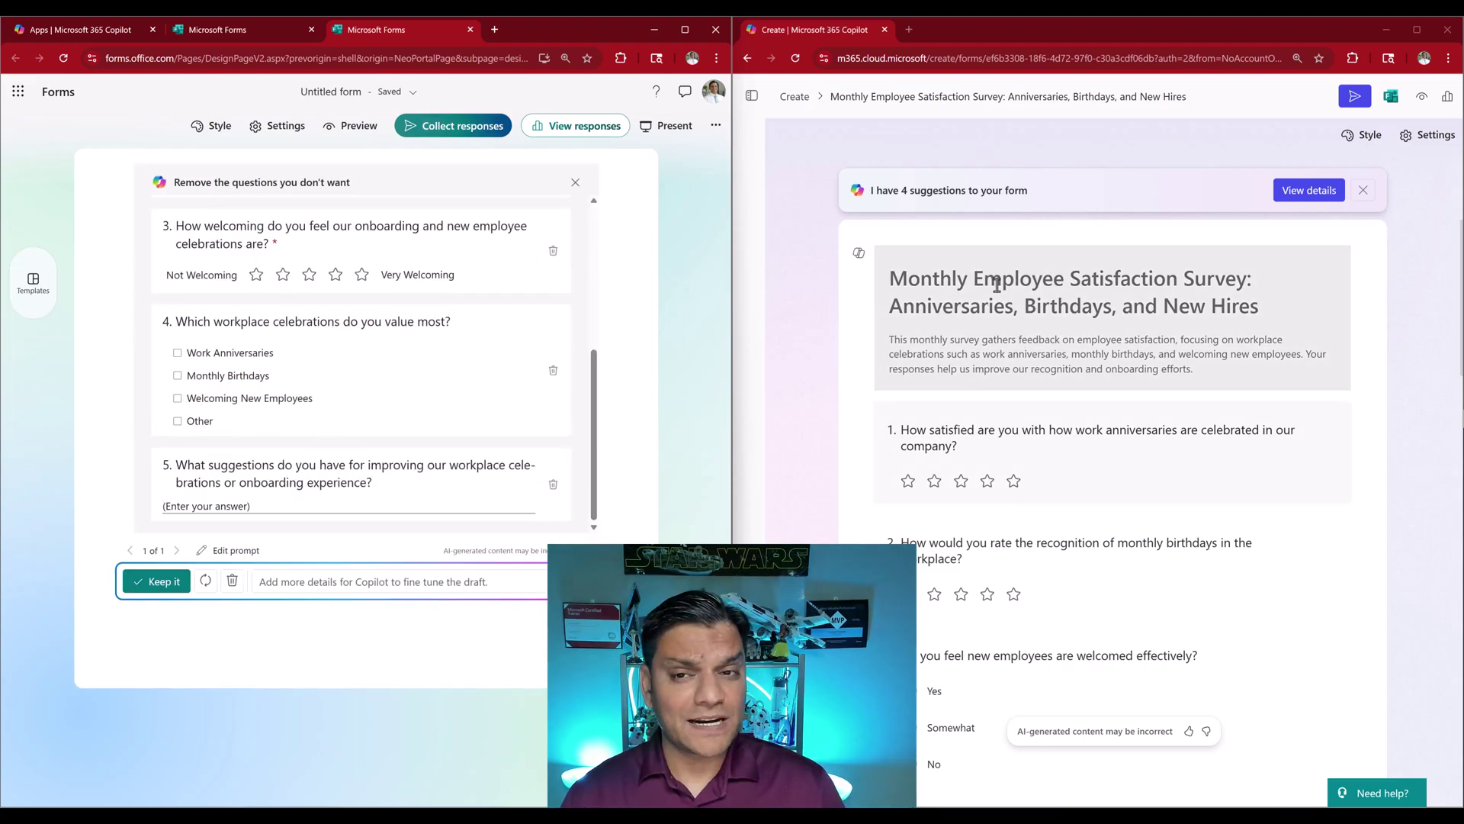
click(30, 299)
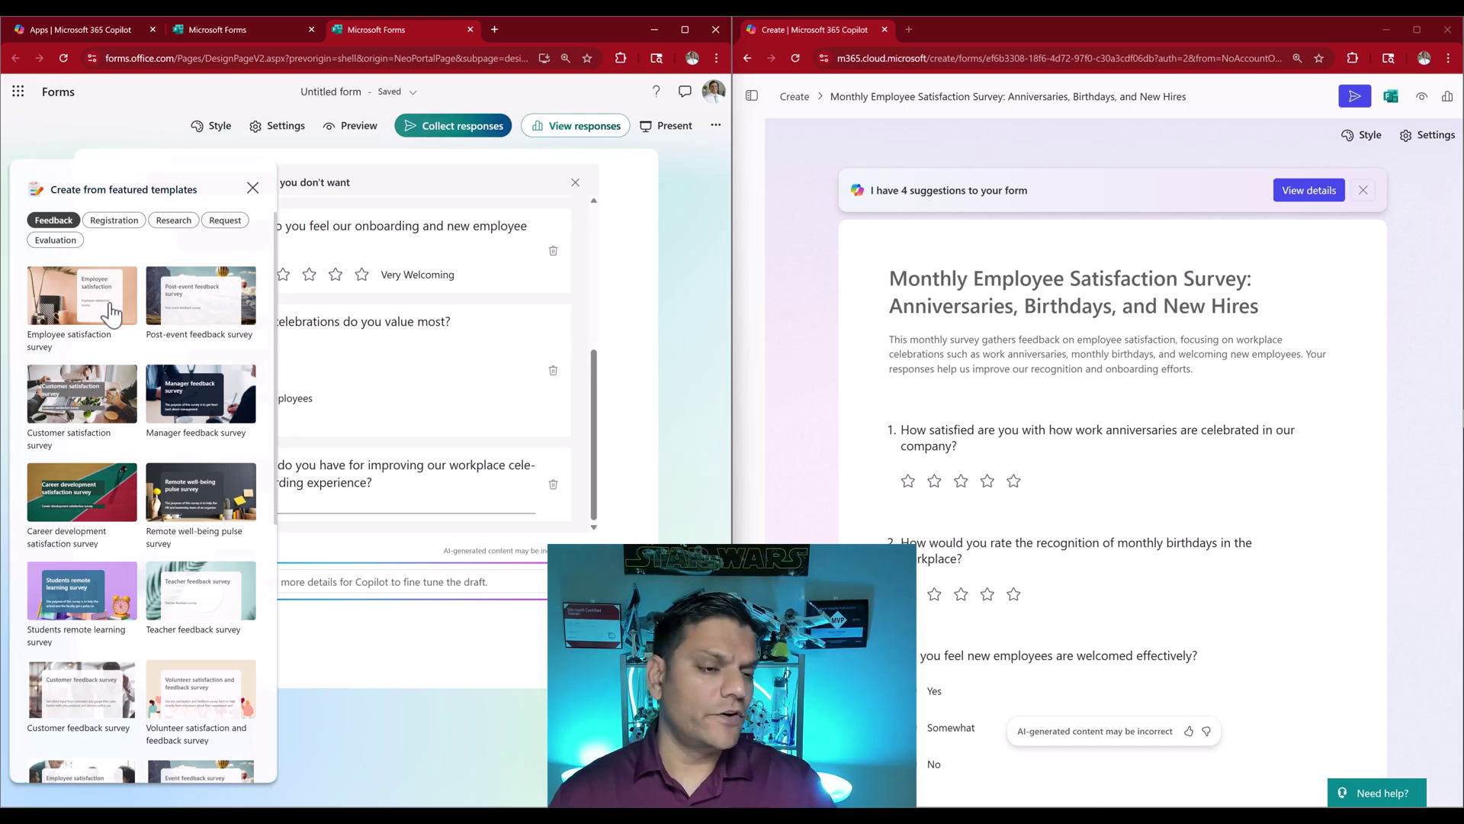
key(ctrl+w)
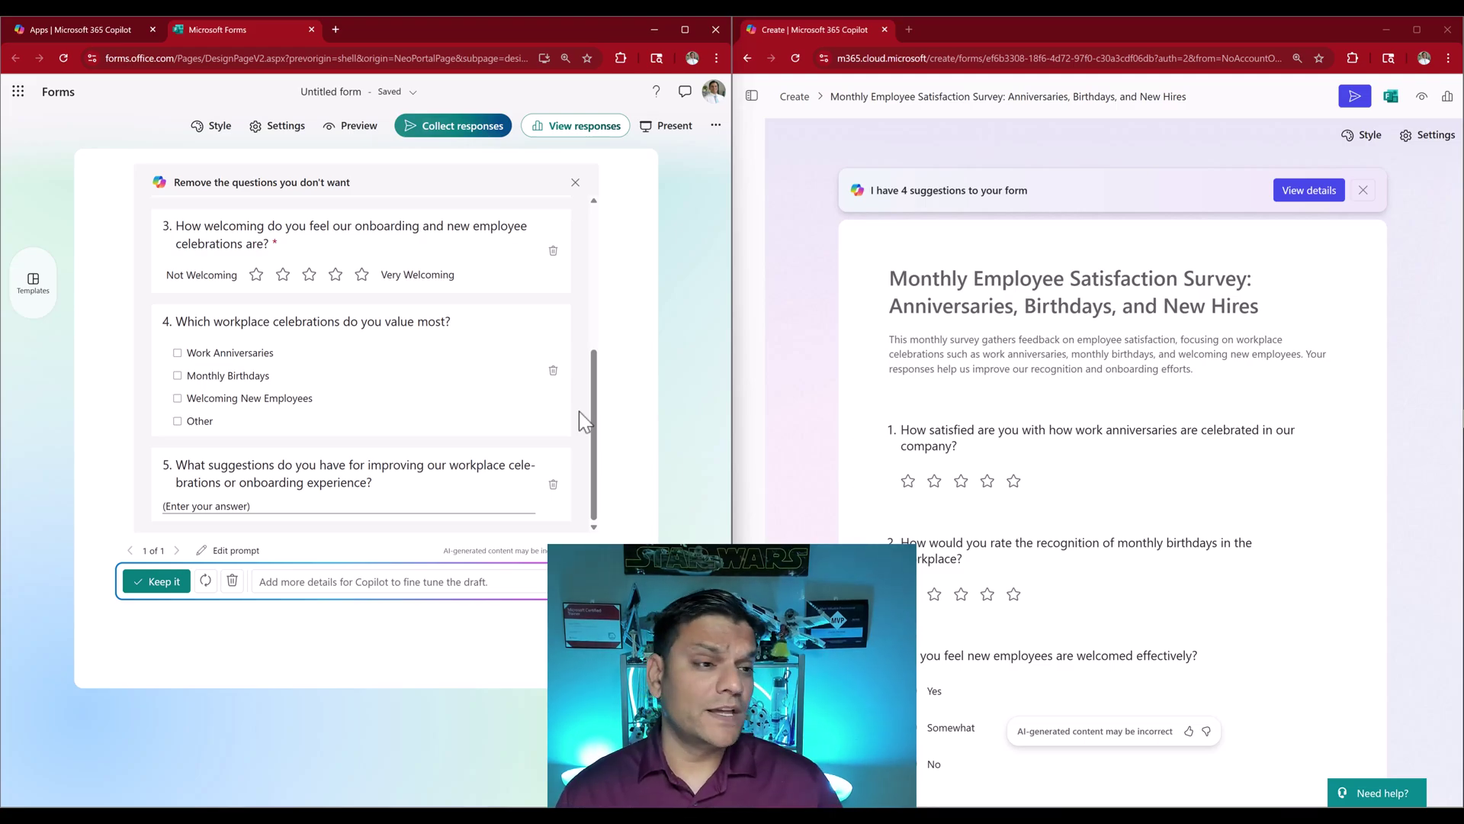
click(58, 96)
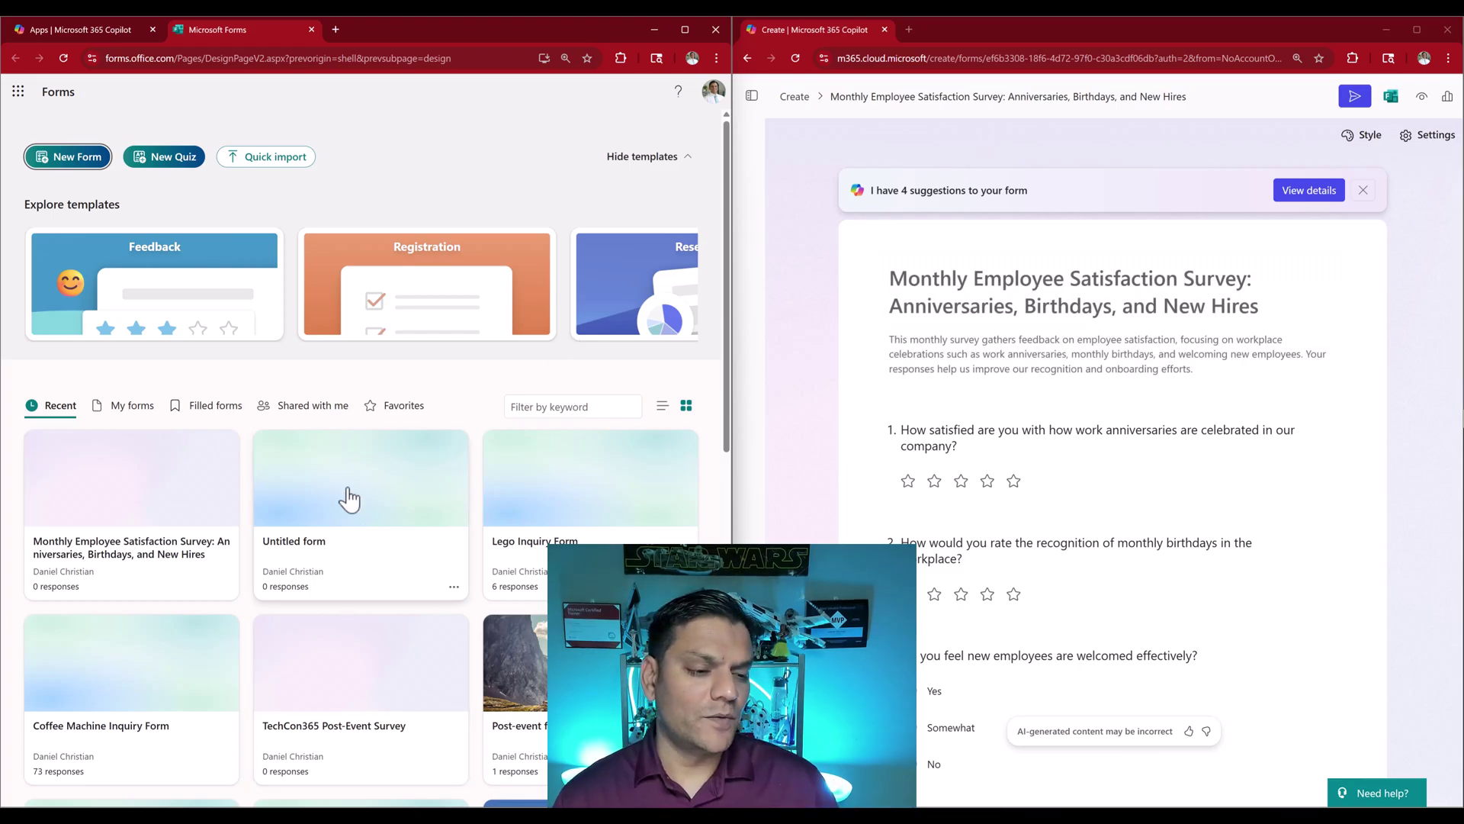
Step: Filter the Forms home to My forms and open the Untitled form card
click(128, 412)
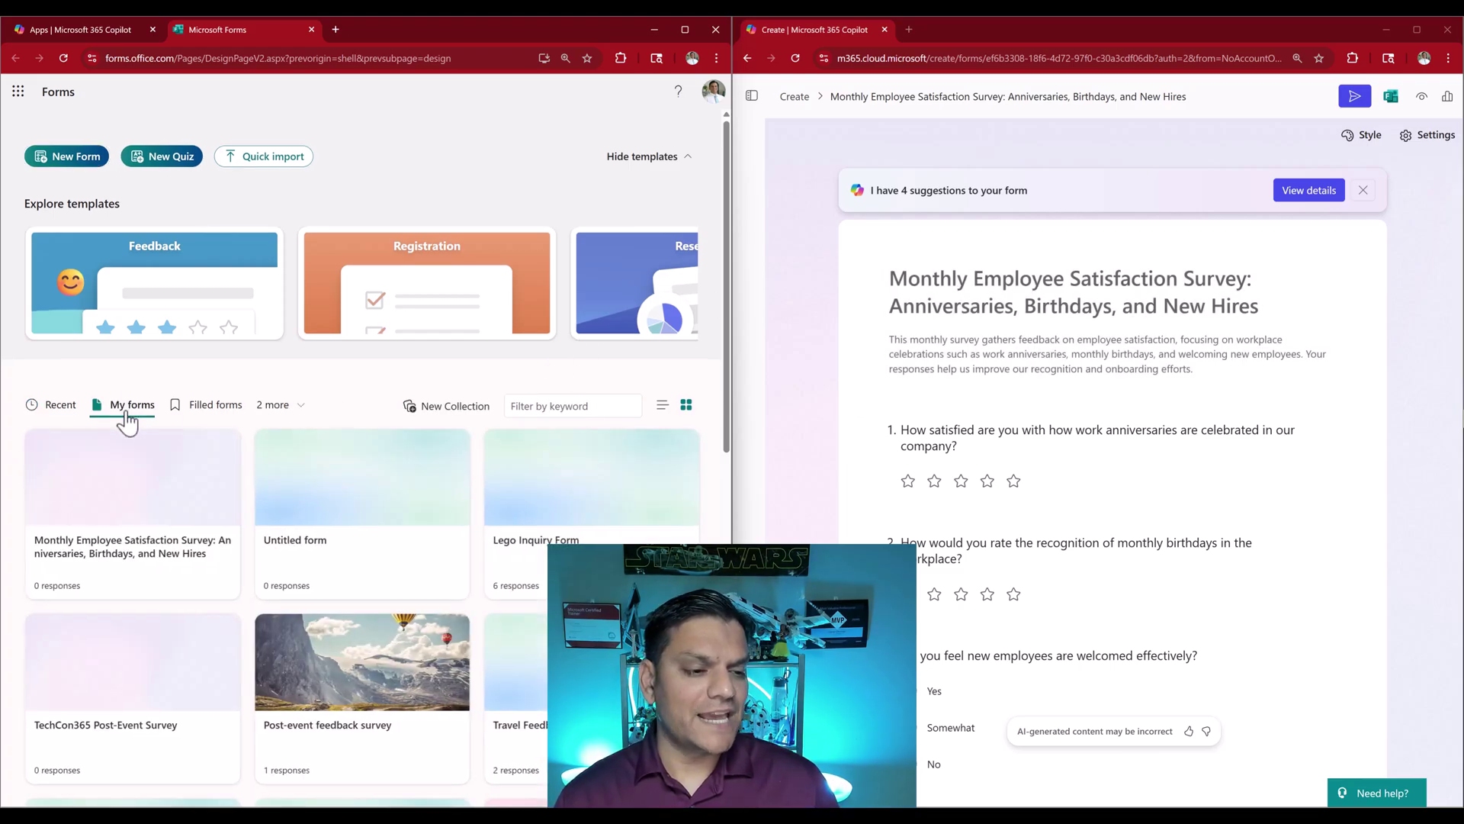
click(270, 568)
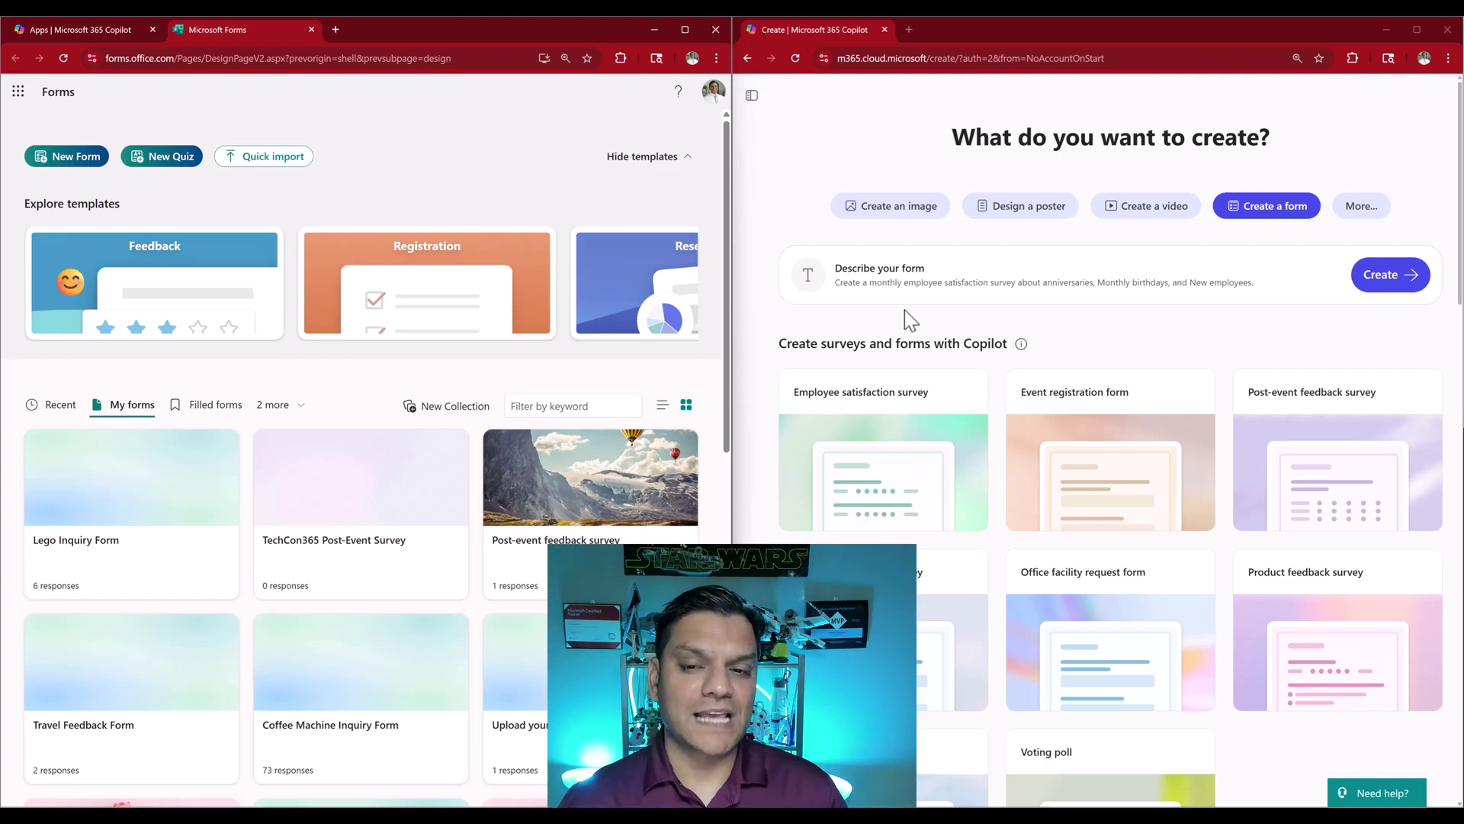
Step: Have Copilot create a form from the pasted prompt 'Create a general 3rd grade math quiz', then start a new Forms quiz
click(770, 226)
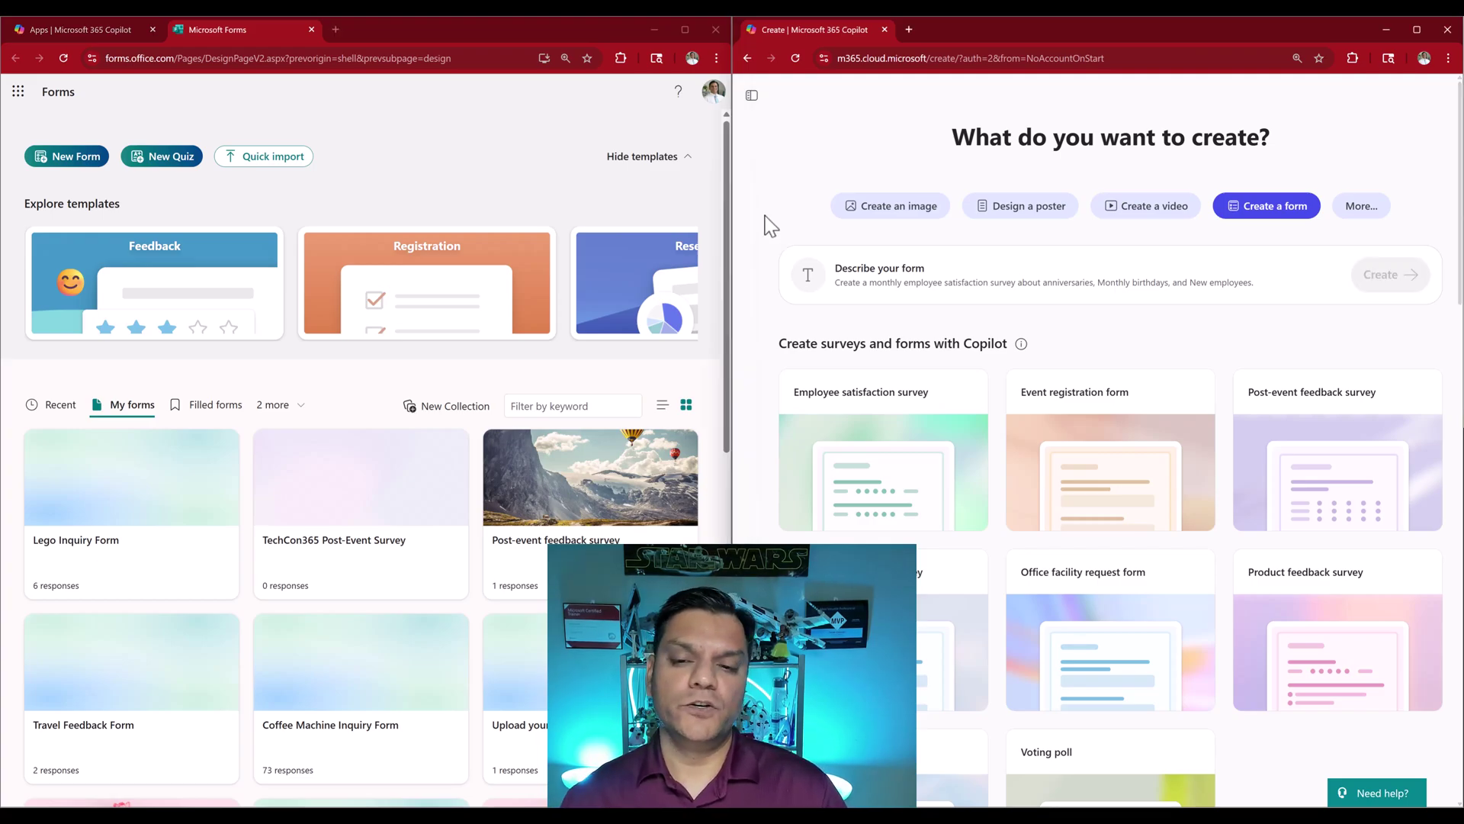
click(884, 276)
text(Create a general 3rd grade math quiz)
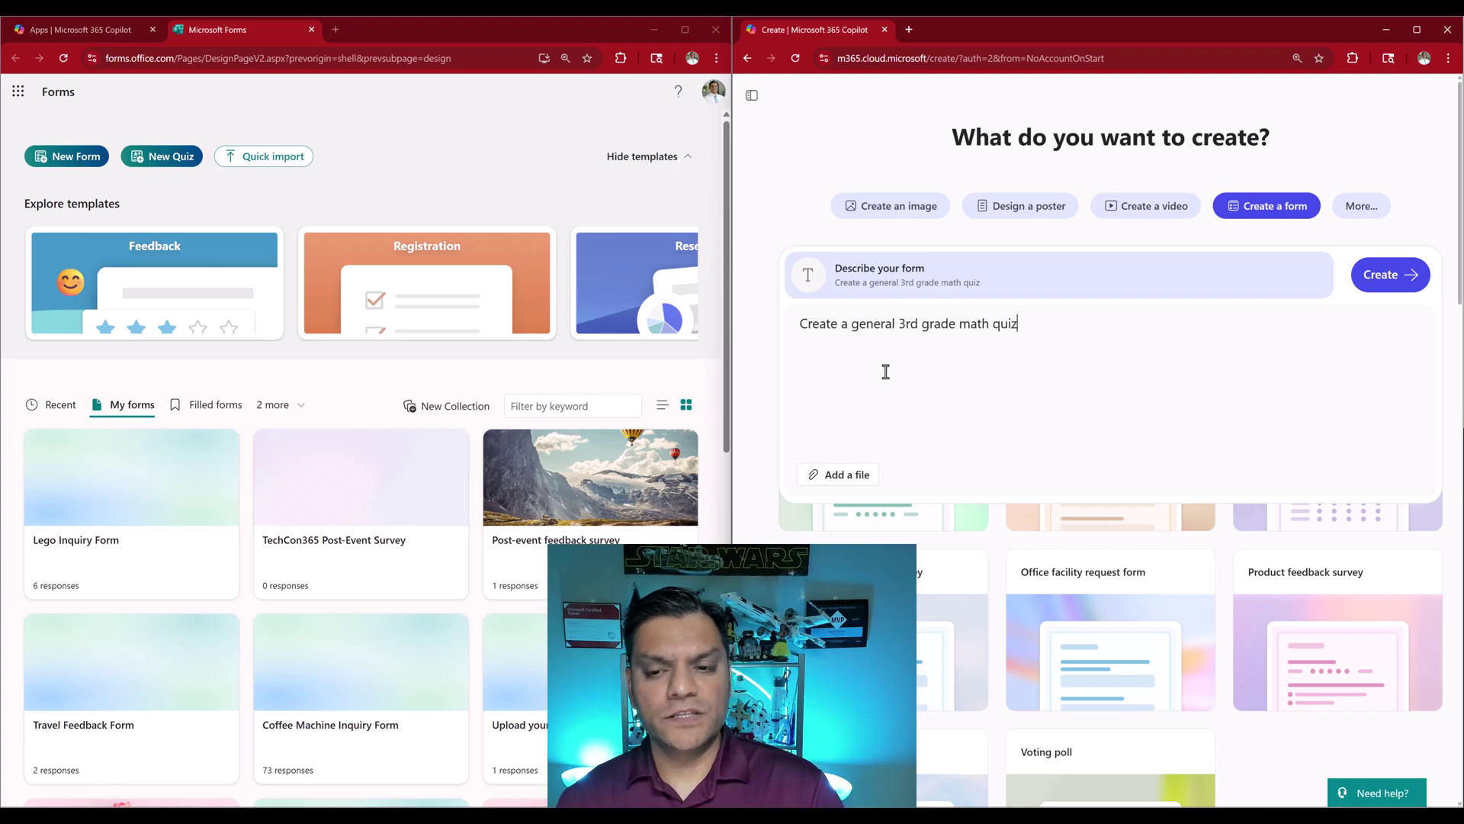
click(1379, 287)
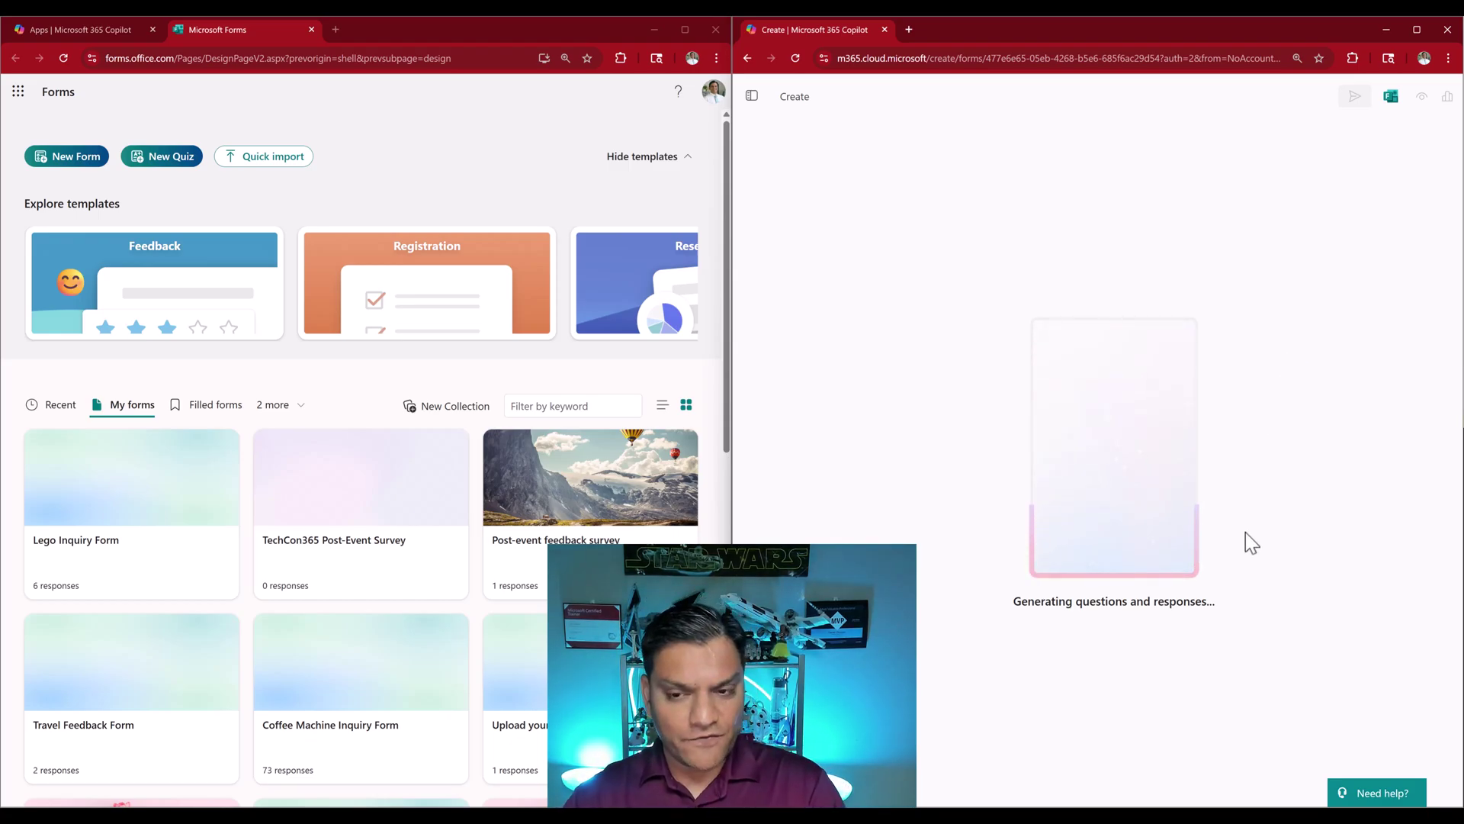
click(168, 162)
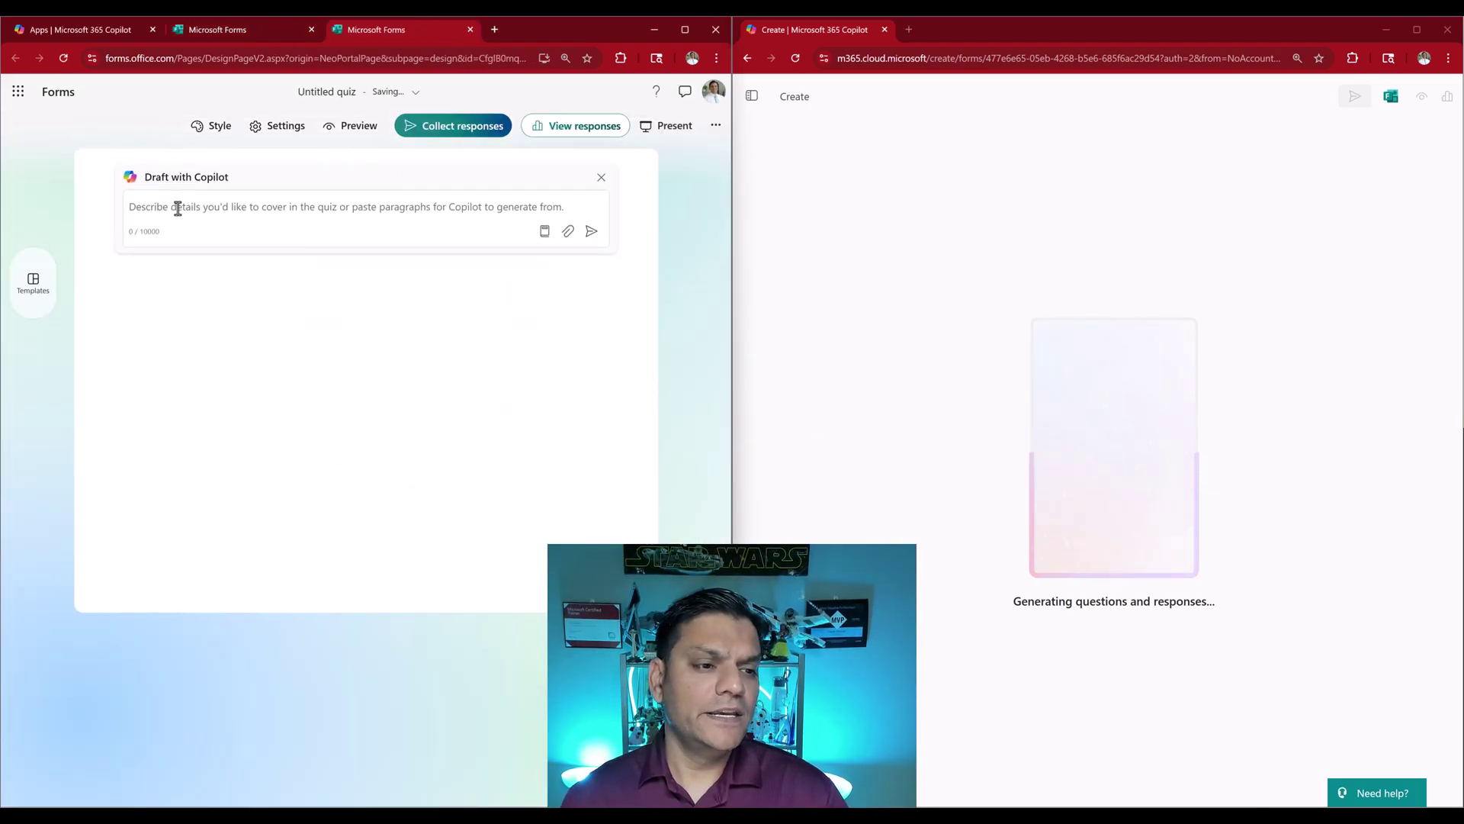
Step: Submit the pasted 3rd grade math quiz prompt to Draft with Copilot
text(Create a general 3rd grade math quiz)
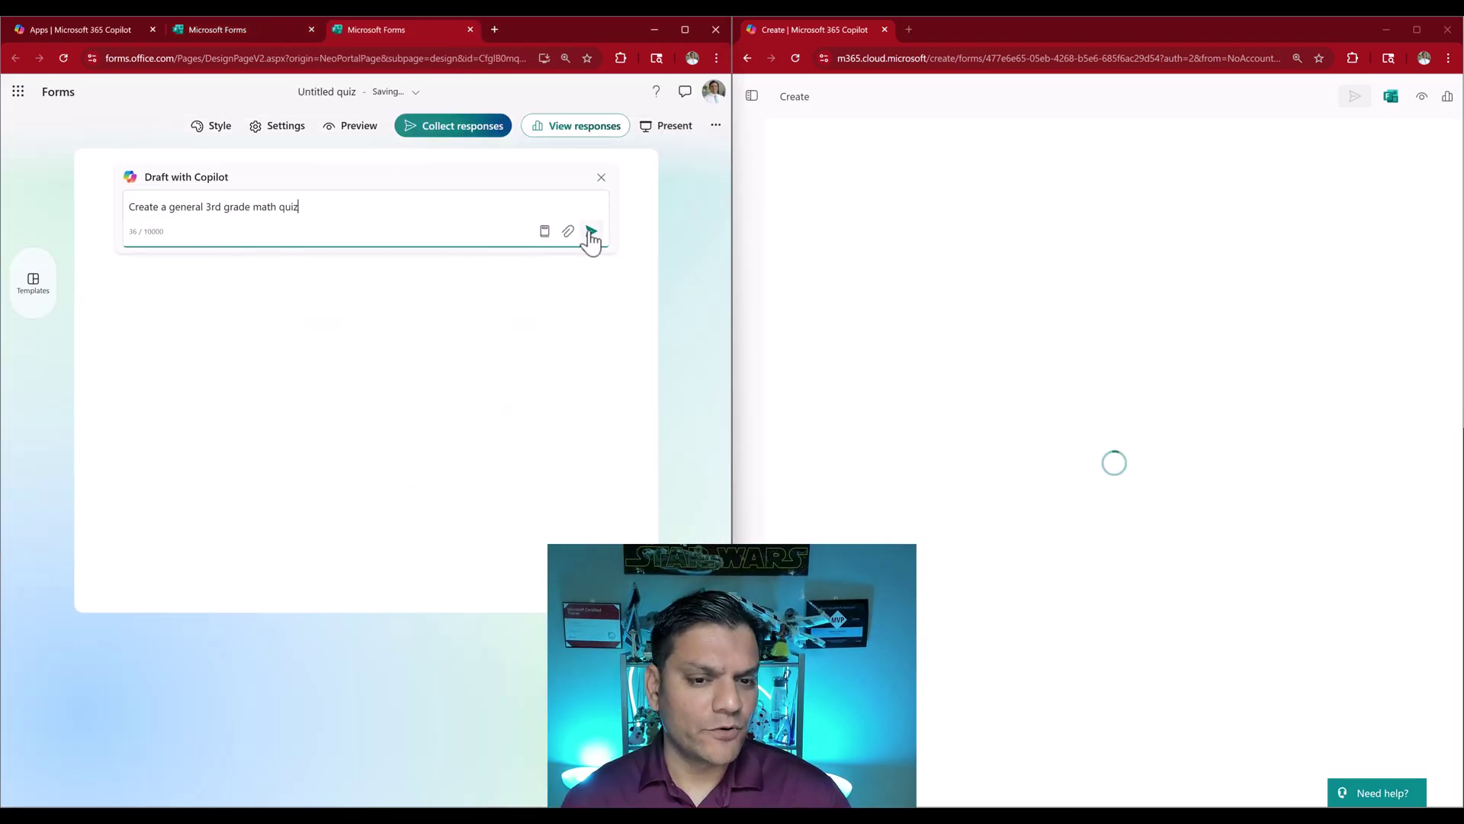
click(591, 231)
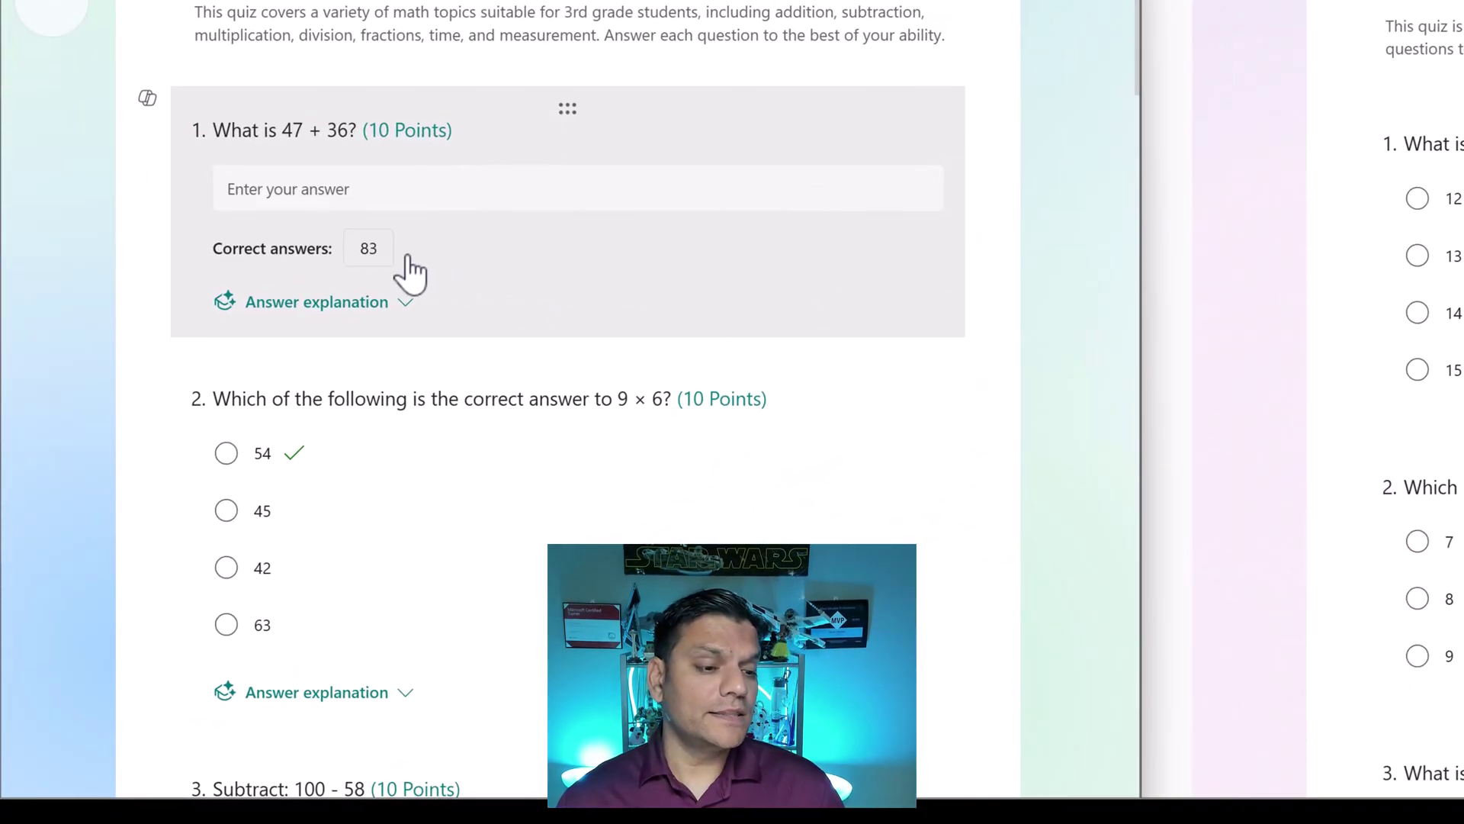
click(385, 305)
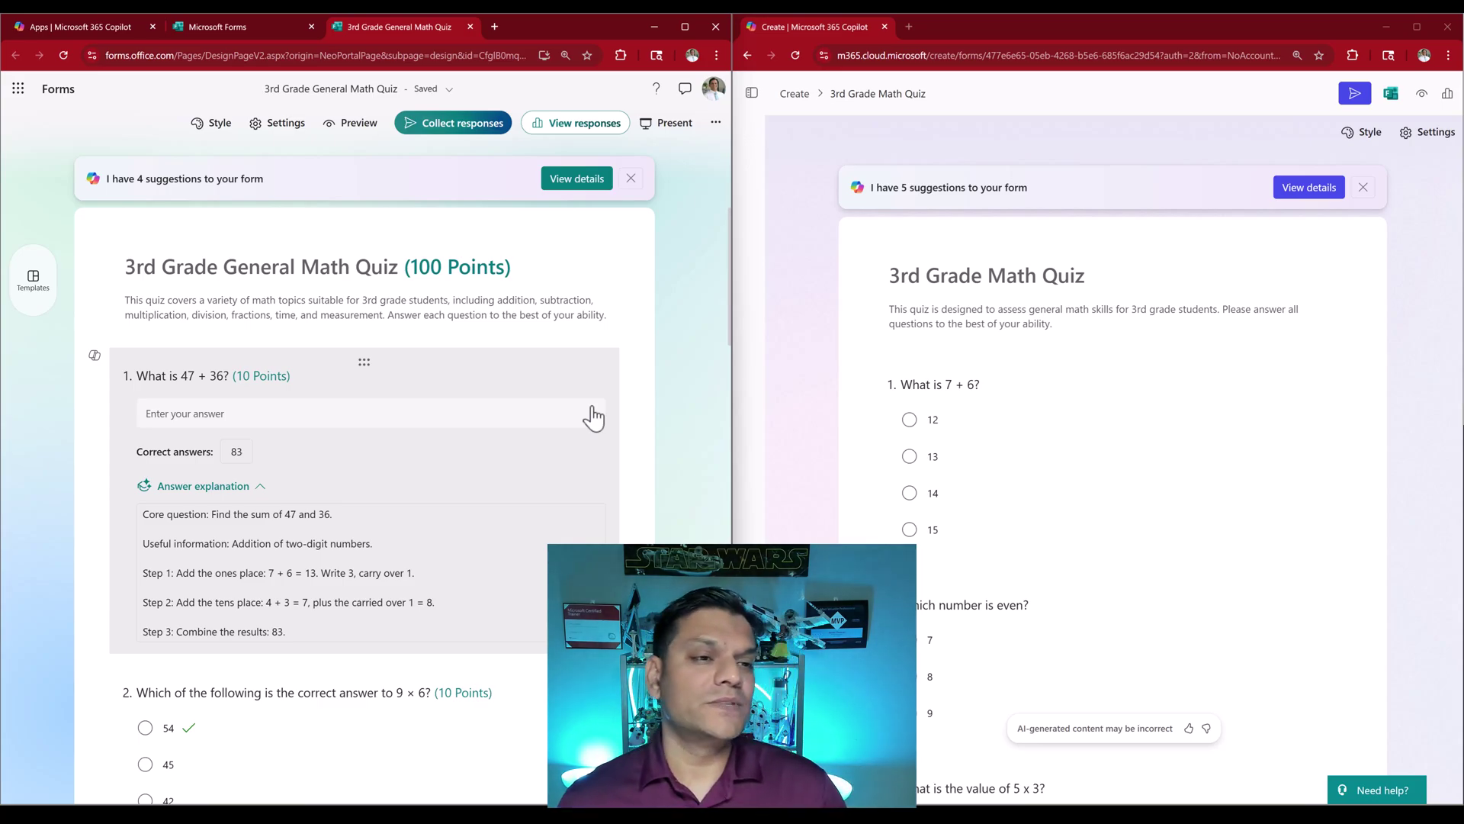
click(202, 25)
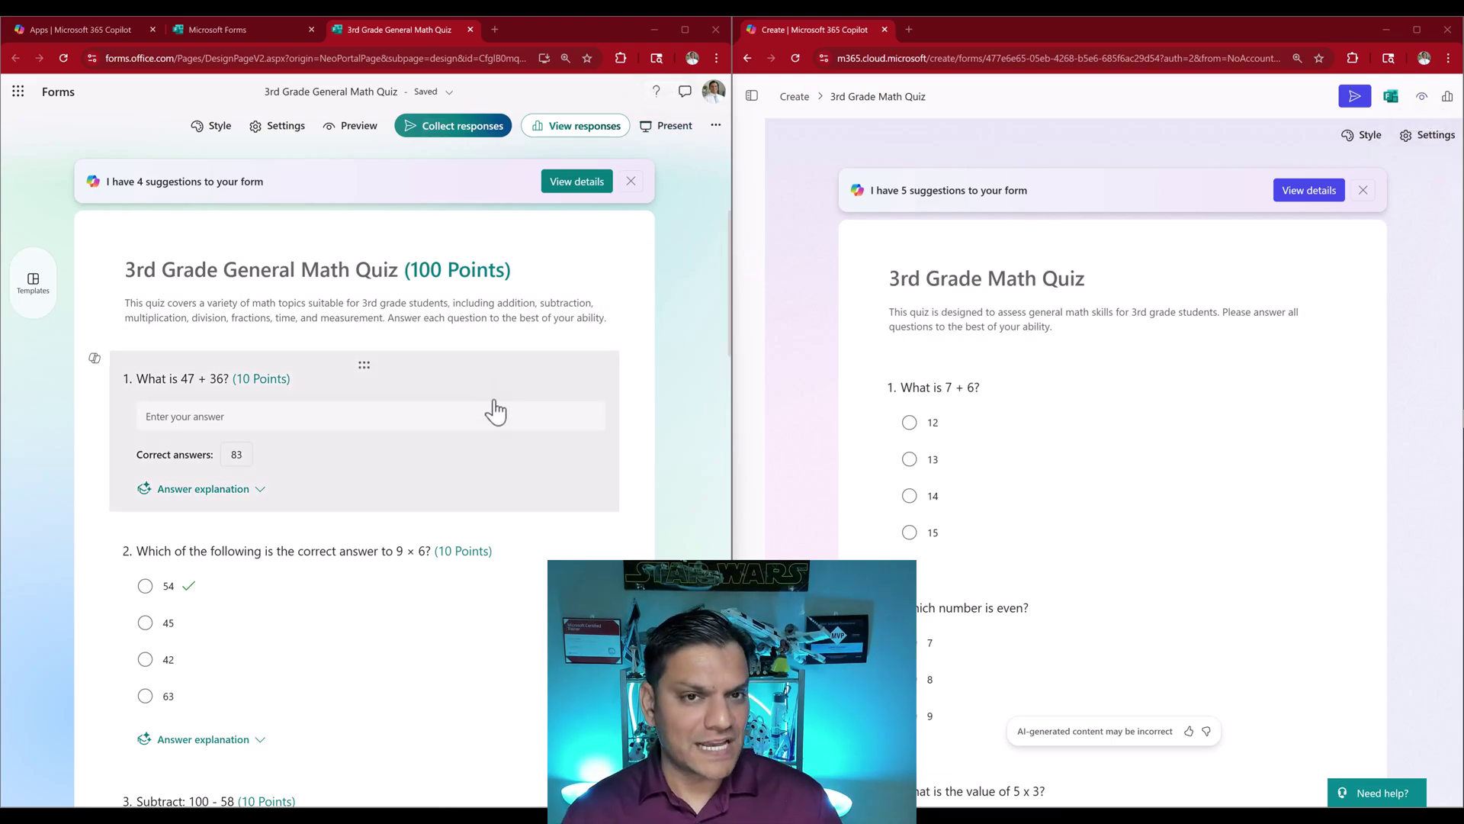
Step: Present the quiz live, copy its join link, and switch to the PowerPoint presentation
click(686, 131)
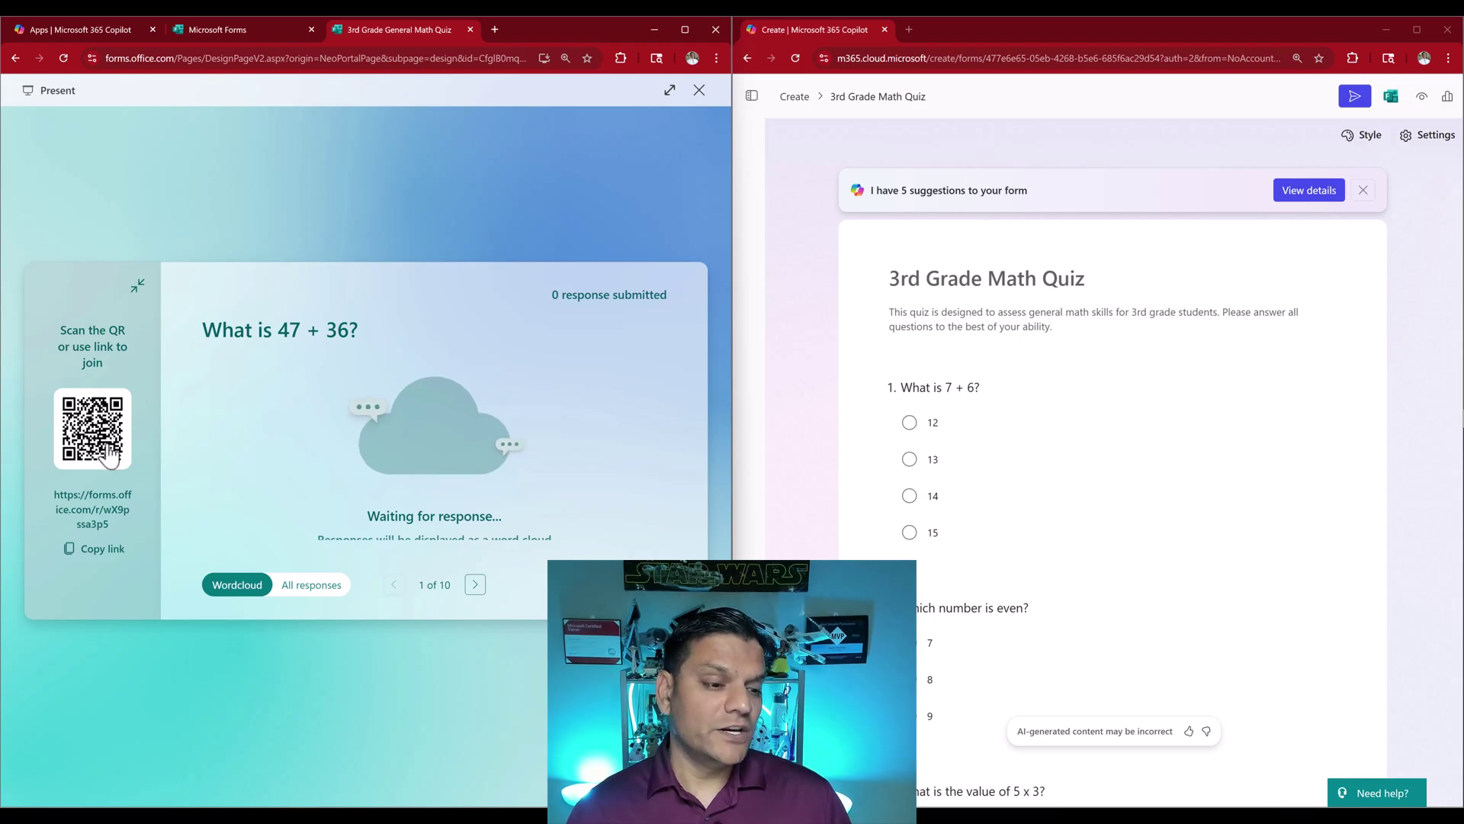
click(73, 547)
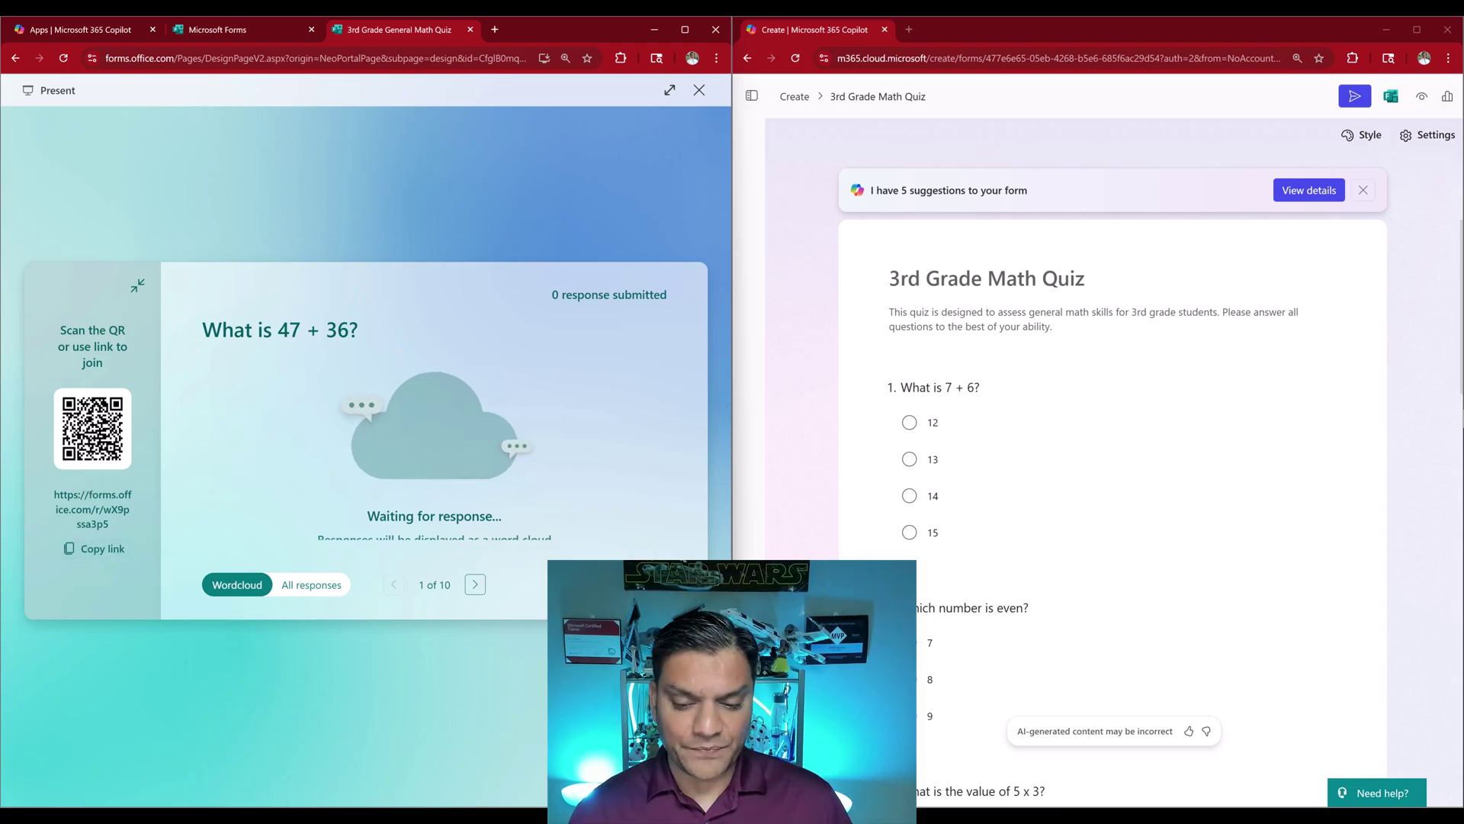
mouse_move(979, 786)
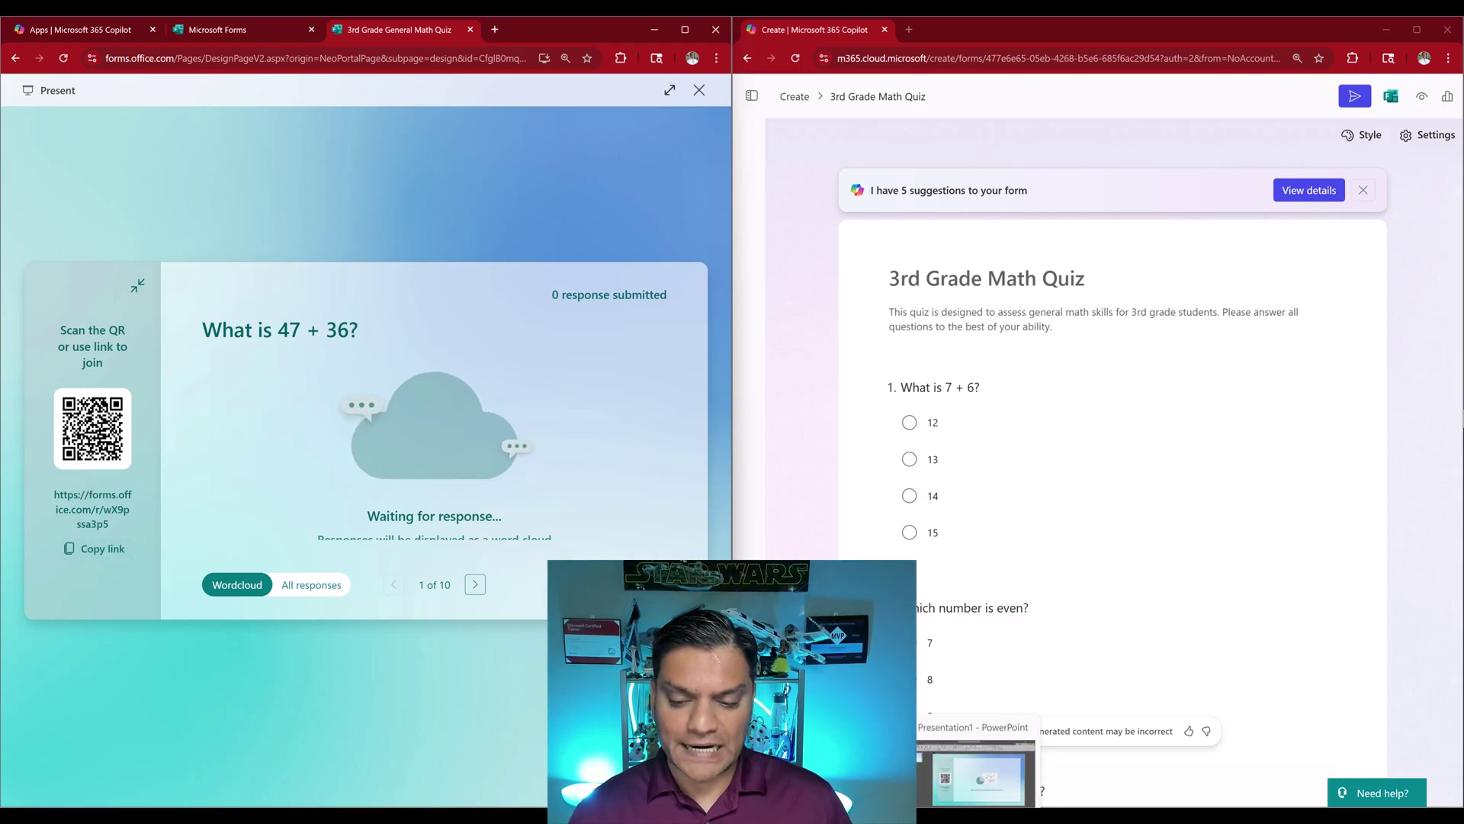
click(976, 759)
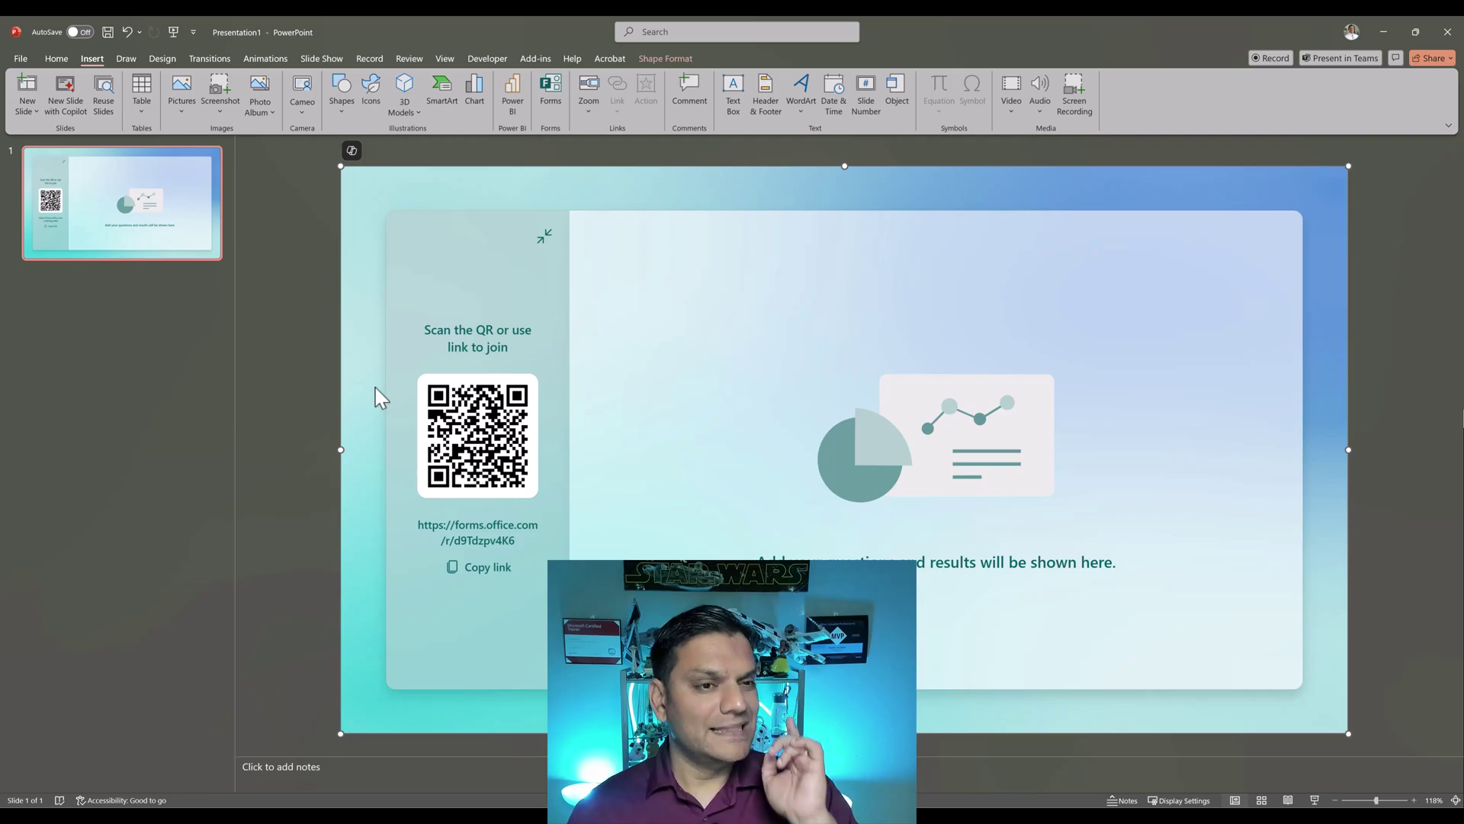
Step: Minimize PowerPoint to show the live question 'What is 47 + 36?' in the browsers
click(1379, 23)
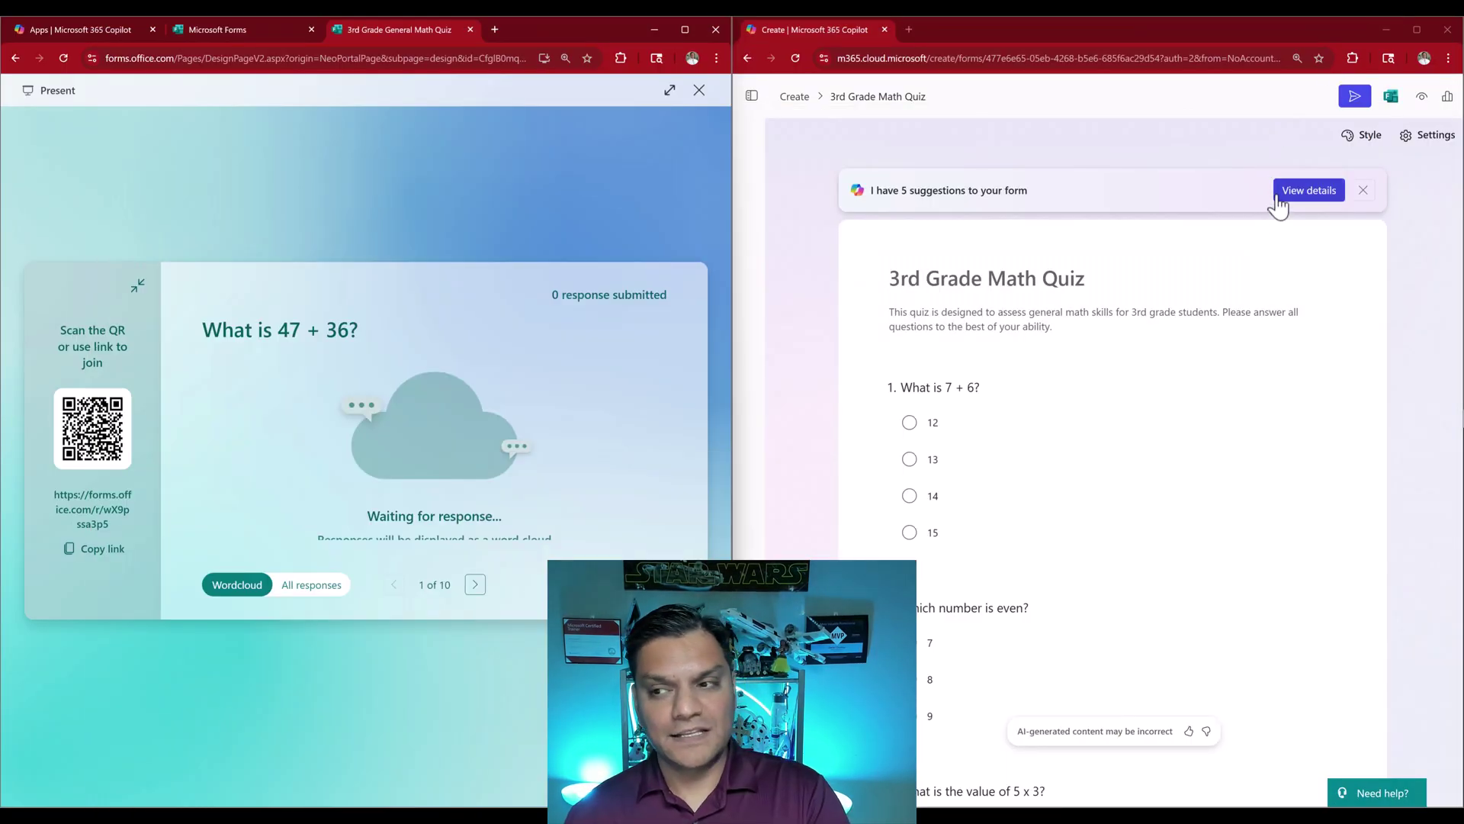
click(1425, 136)
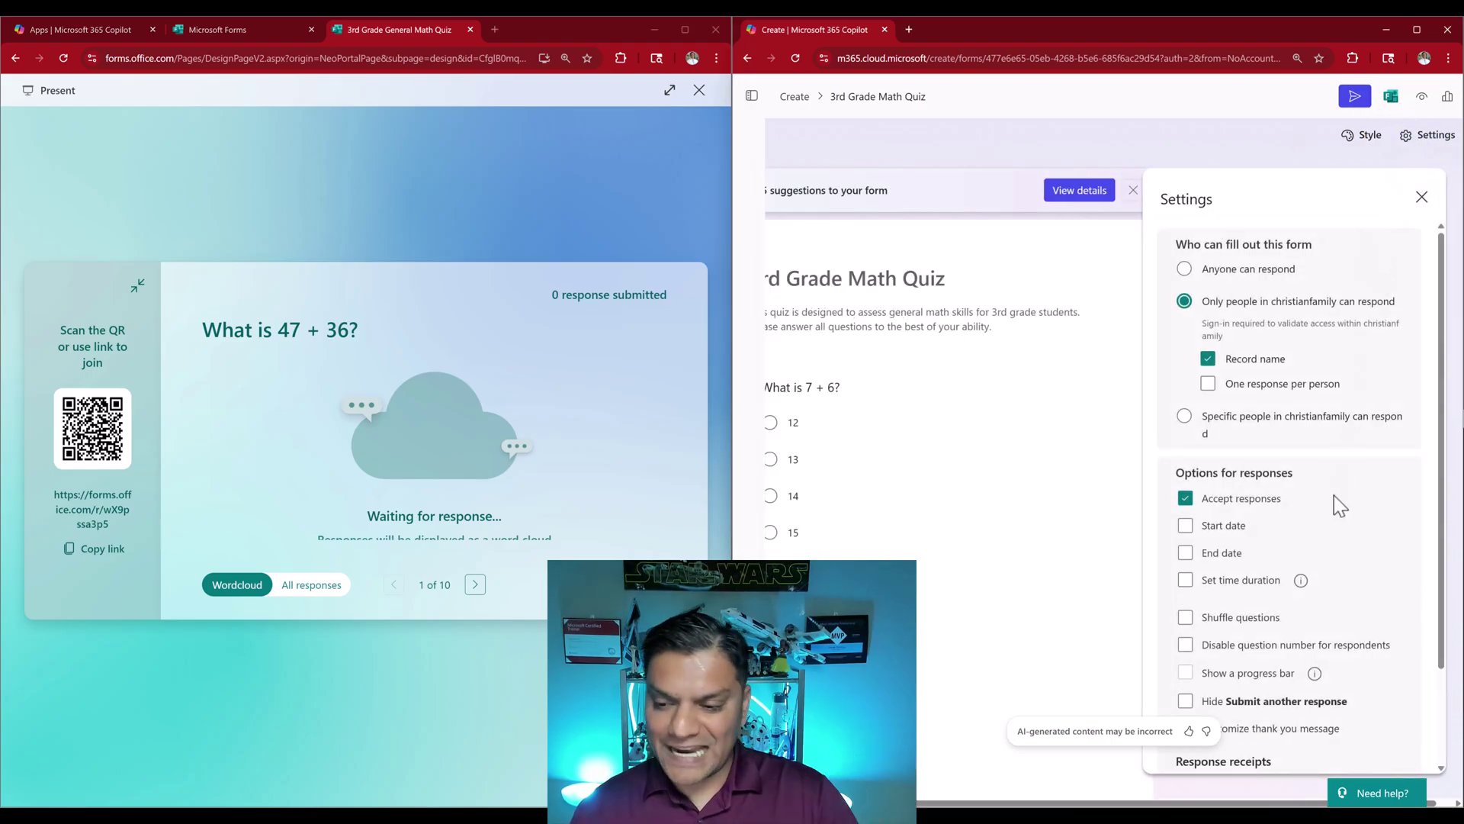
scroll(1292, 621, down, 3)
scroll(1292, 621, up, 3)
click(1421, 196)
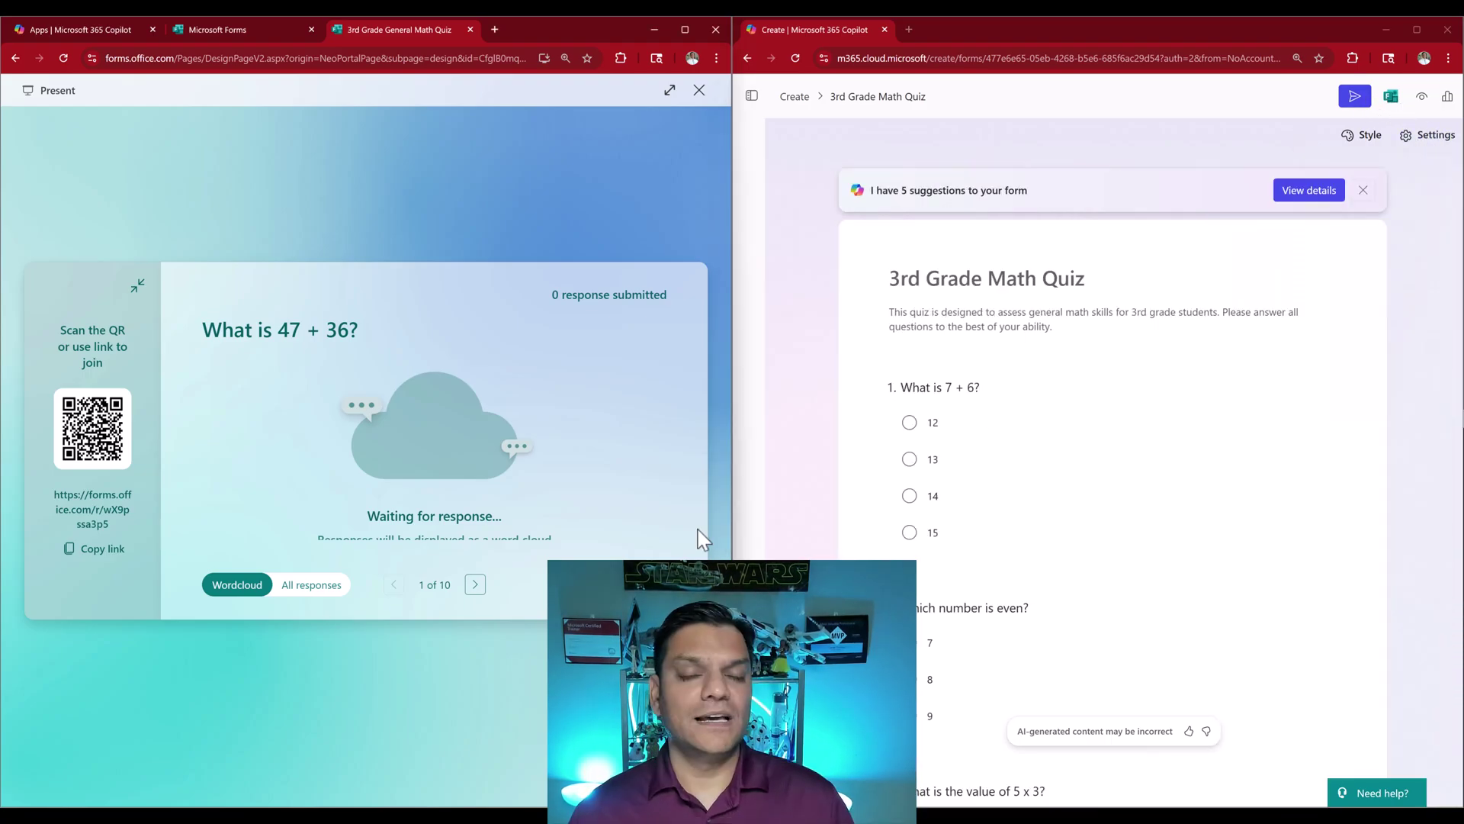
click(645, 227)
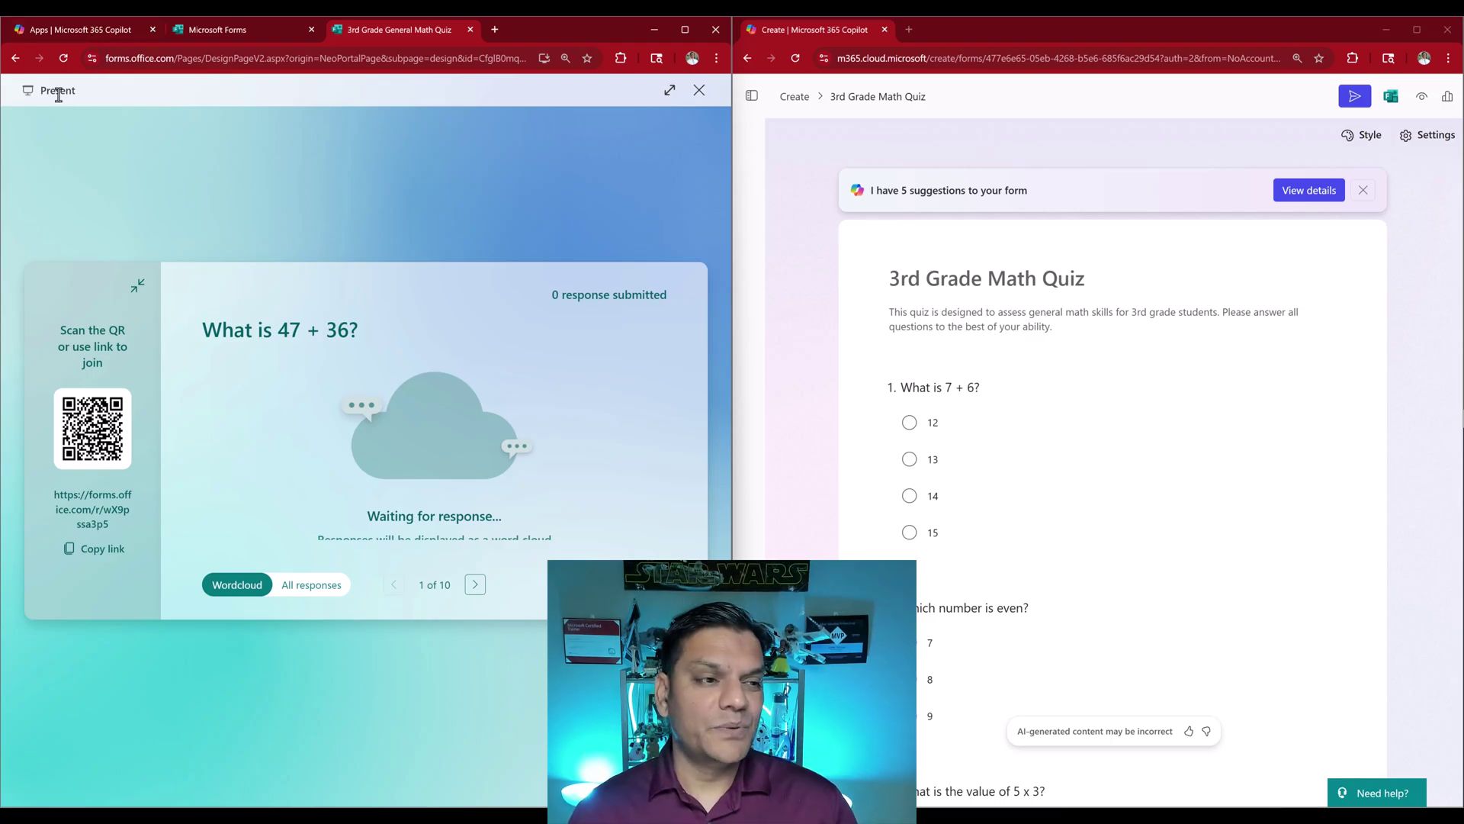